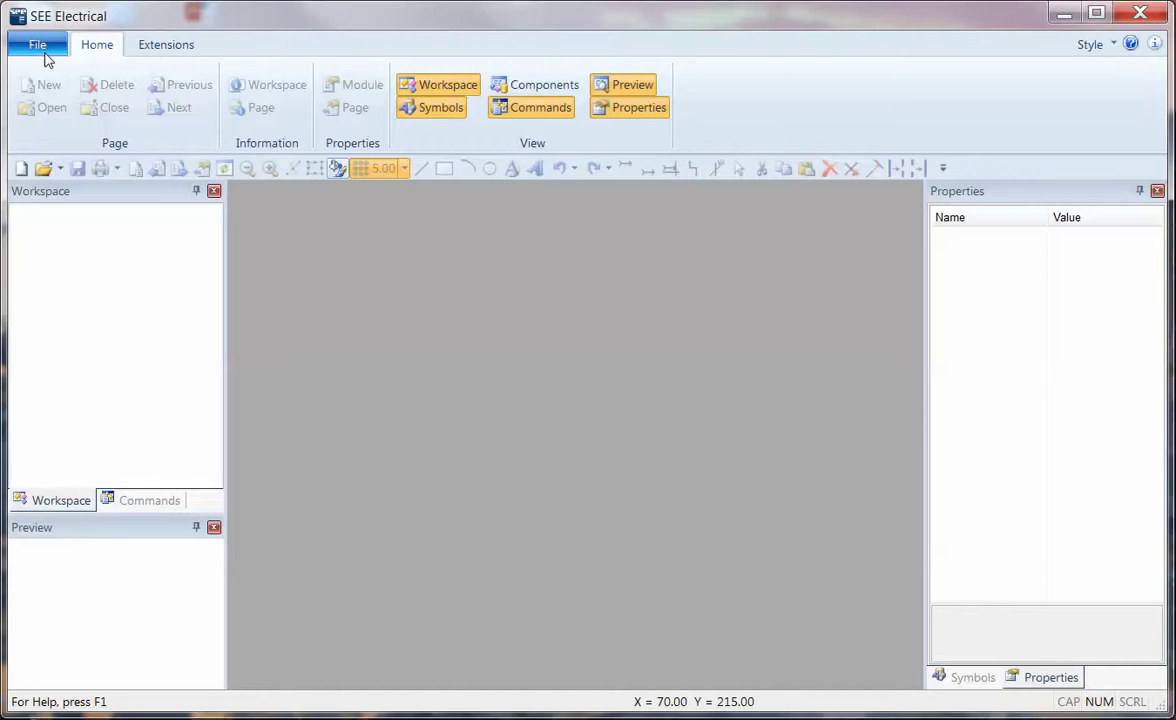
# Show the File backstage menu with its list of recent project documents.
pyautogui.click(43, 52)
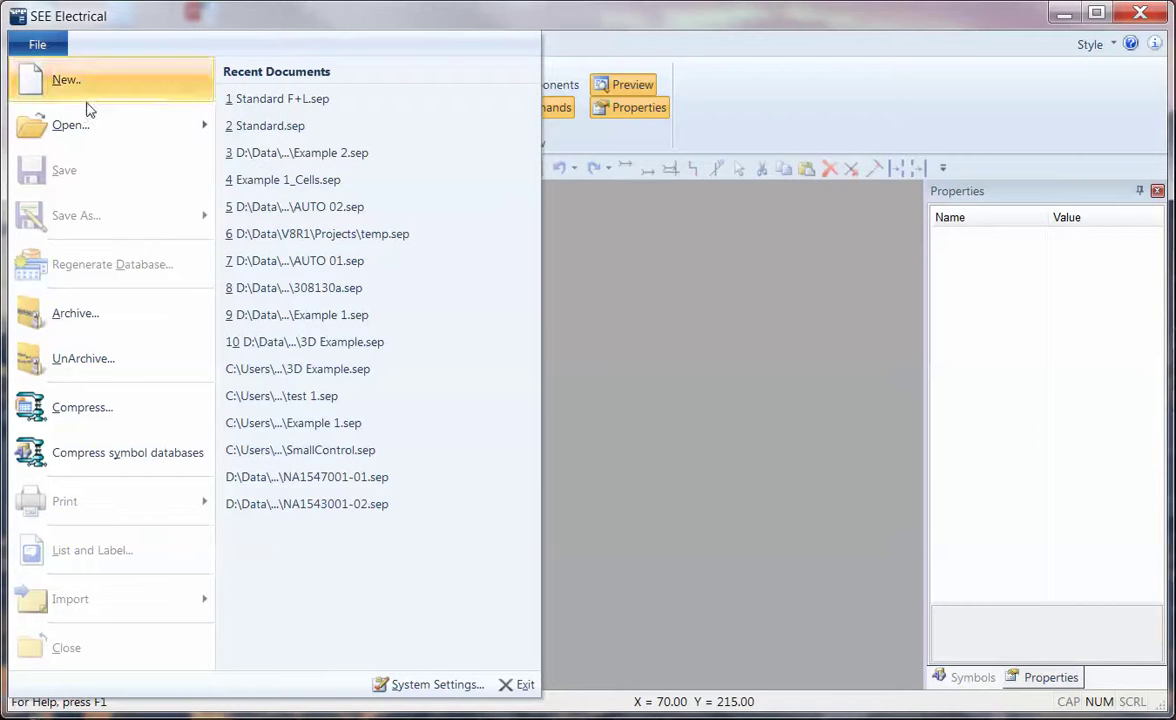
# In System Settings, keep the automatic page backup interval at 5 and apply.
pyautogui.click(436, 685)
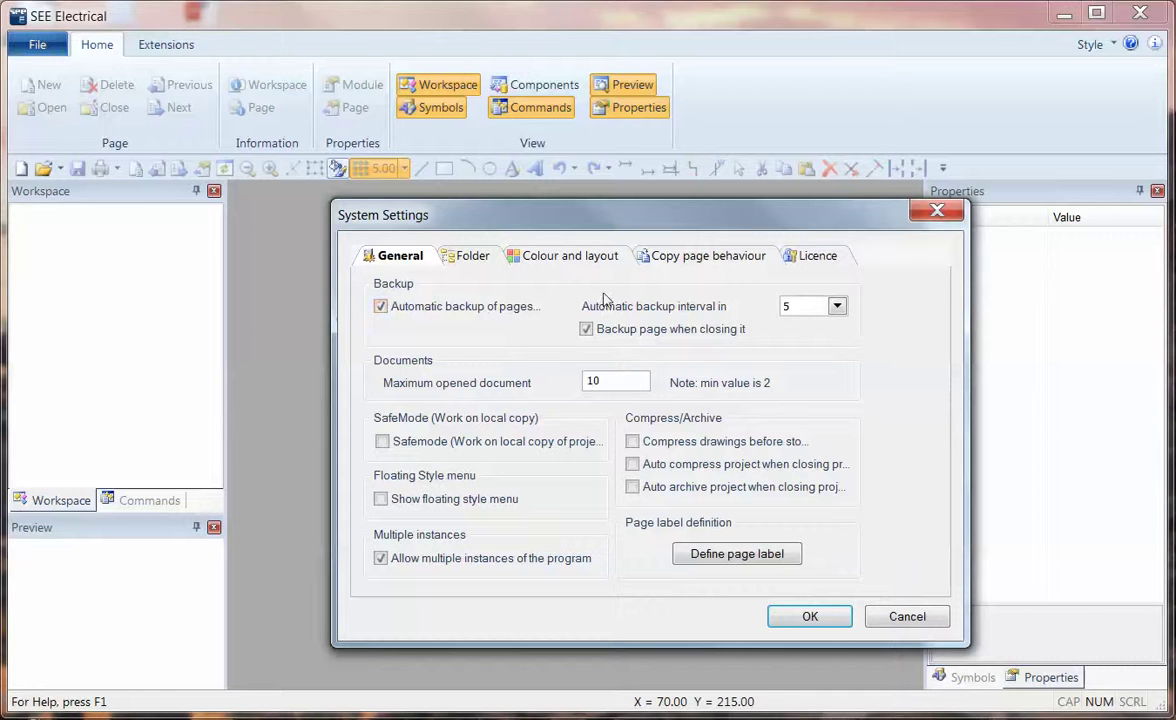
pyautogui.click(839, 309)
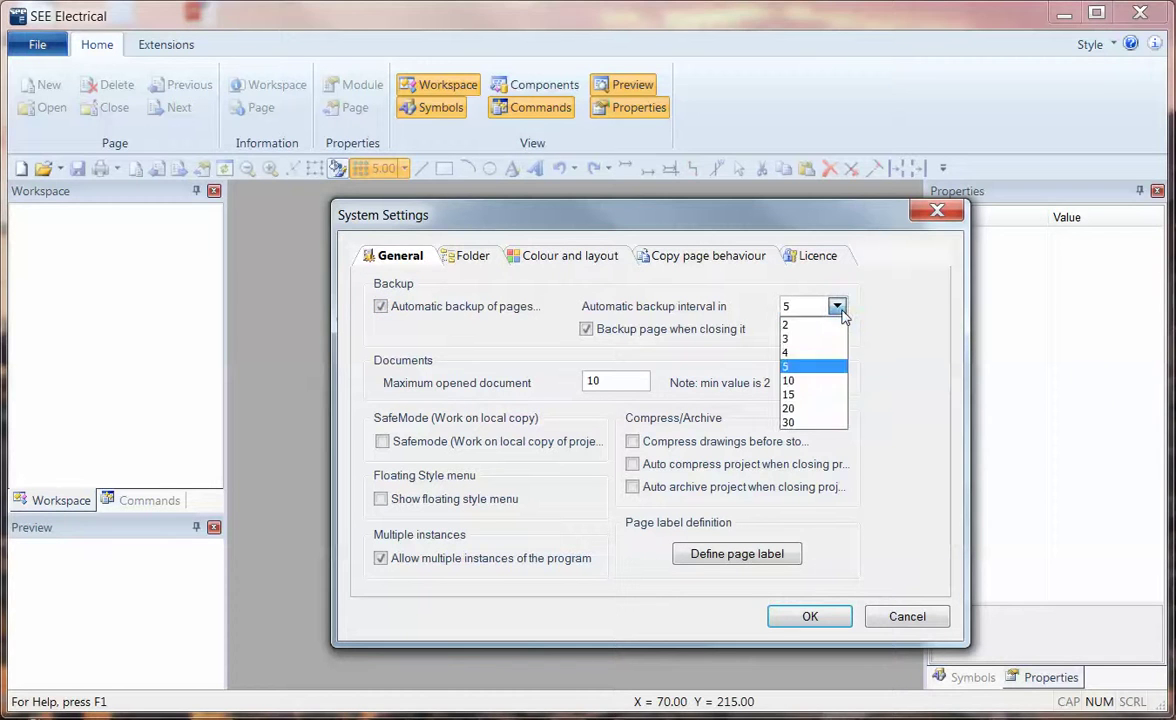
pyautogui.click(809, 368)
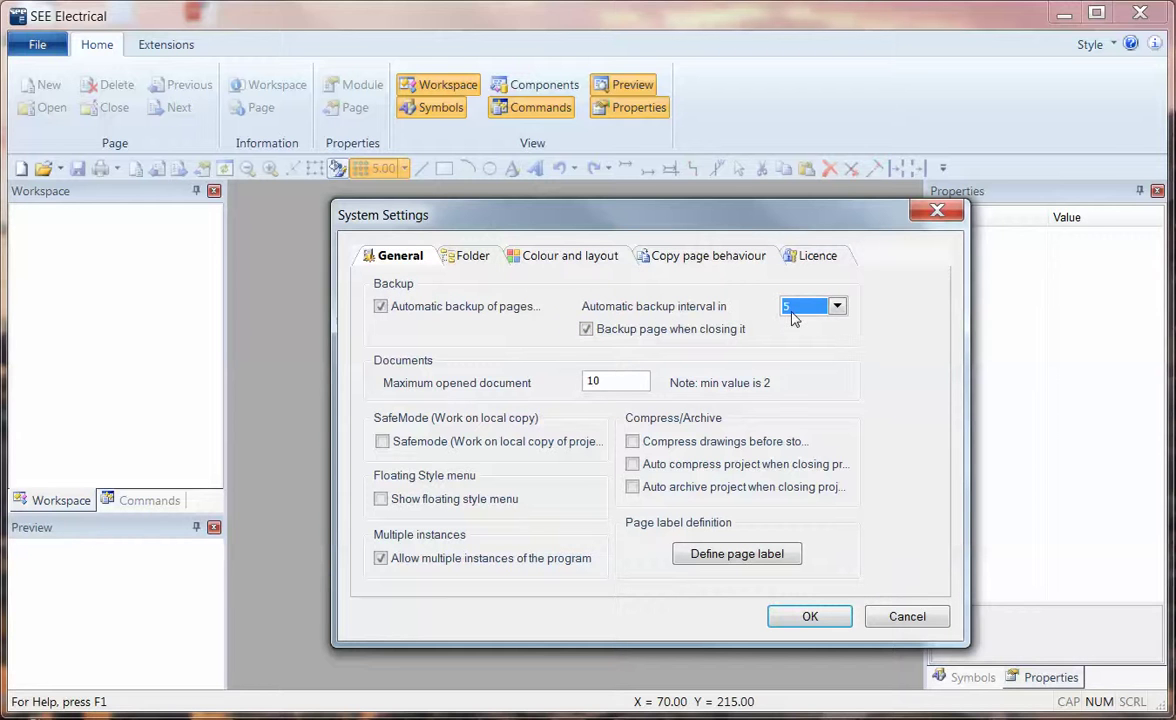
pyautogui.click(810, 617)
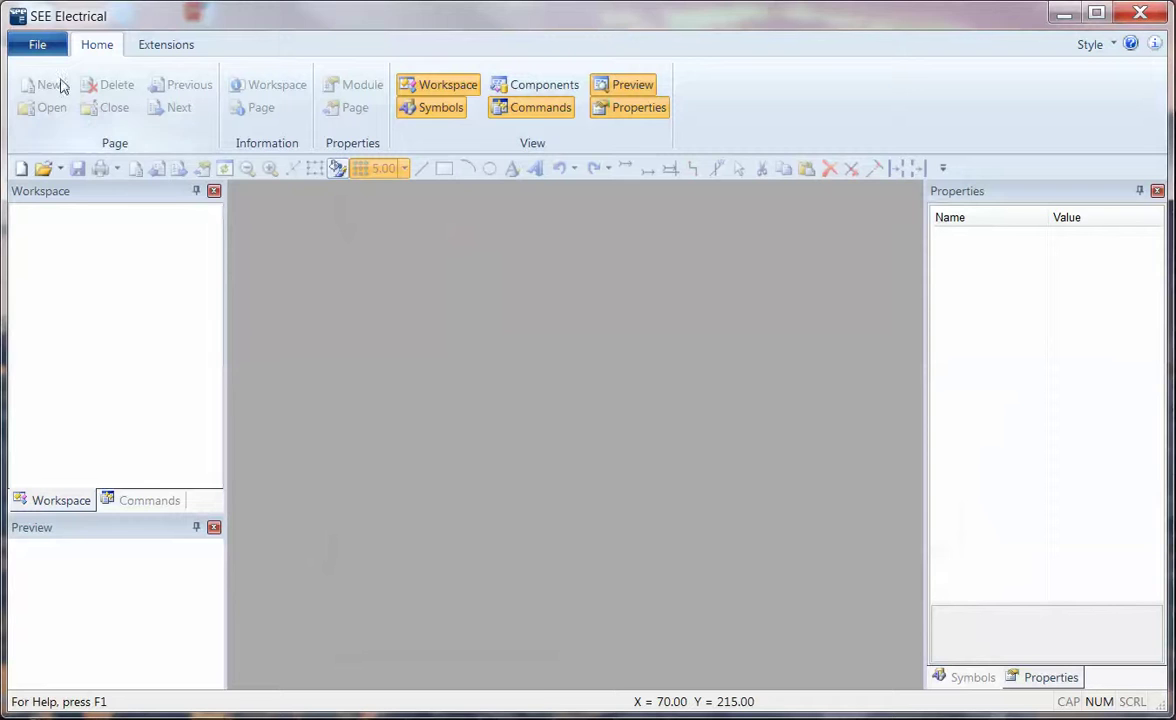
# Open the recent Example 2 project and its page =B1+A1 0001 Incoming power.
pyautogui.click(18, 48)
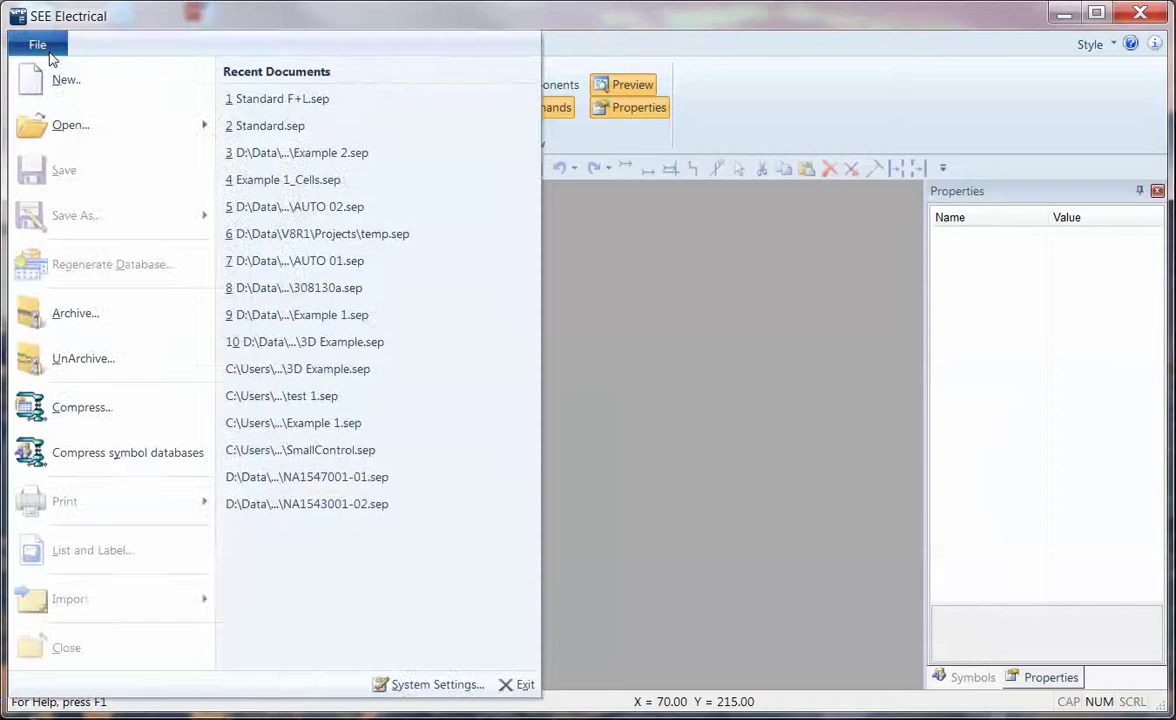
pyautogui.click(302, 152)
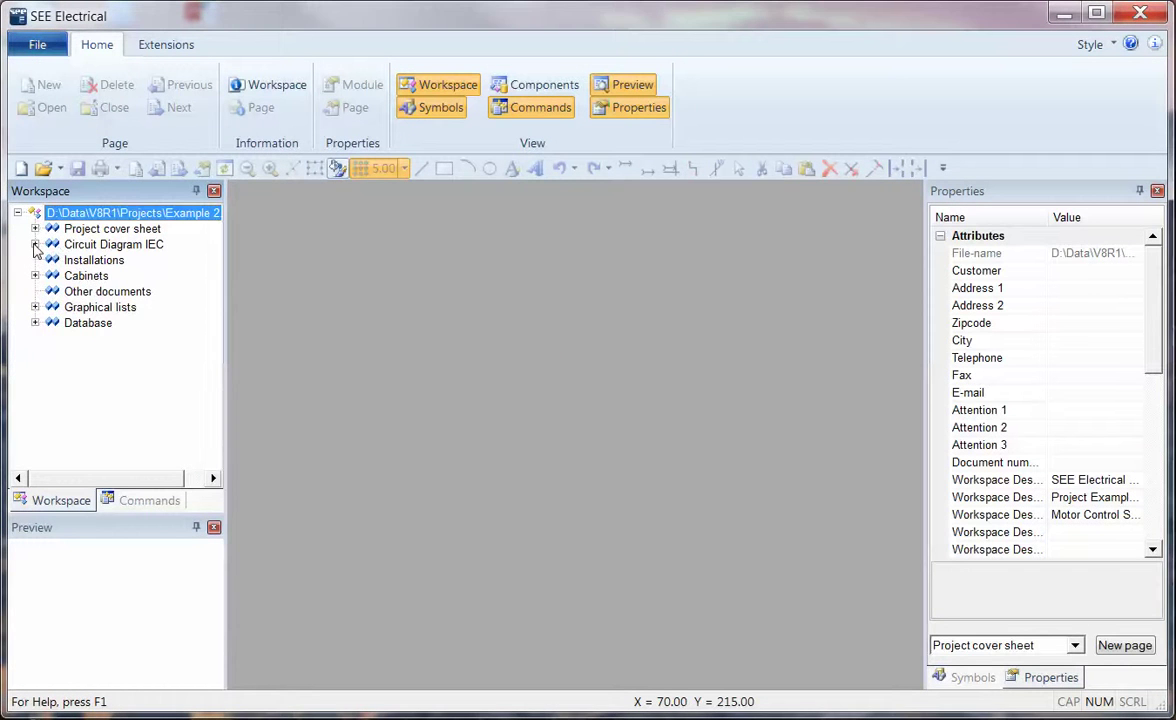
pyautogui.click(35, 245)
pyautogui.click(53, 260)
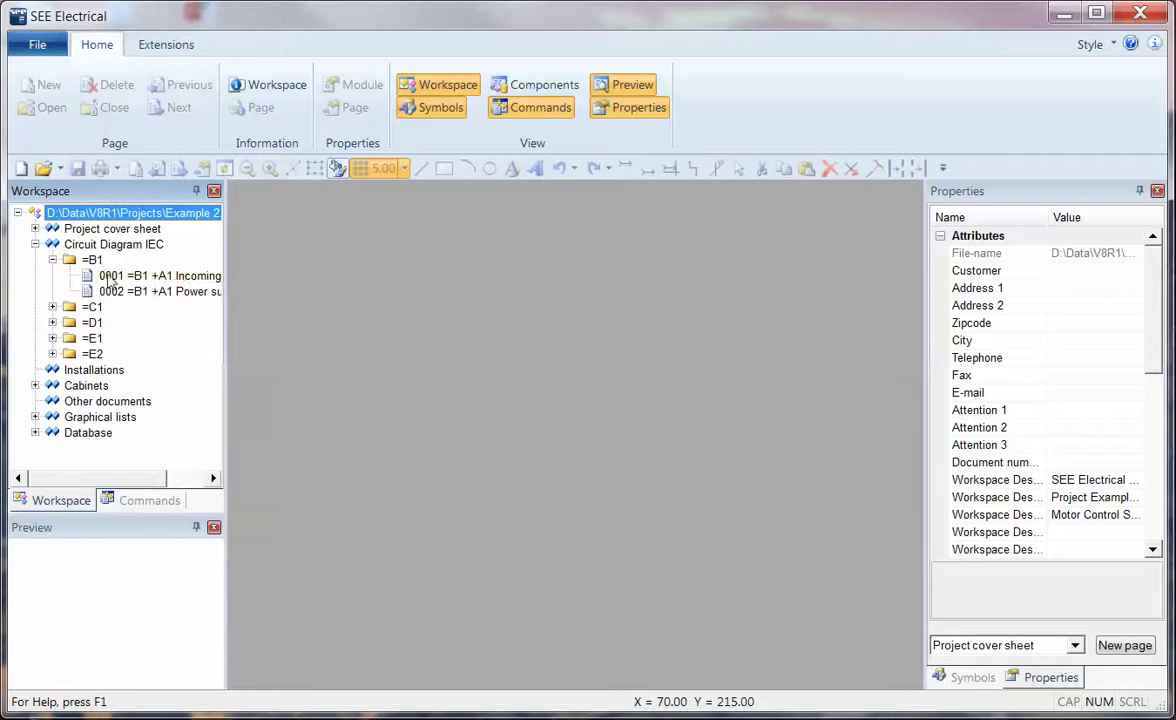
pyautogui.doubleClick(142, 276)
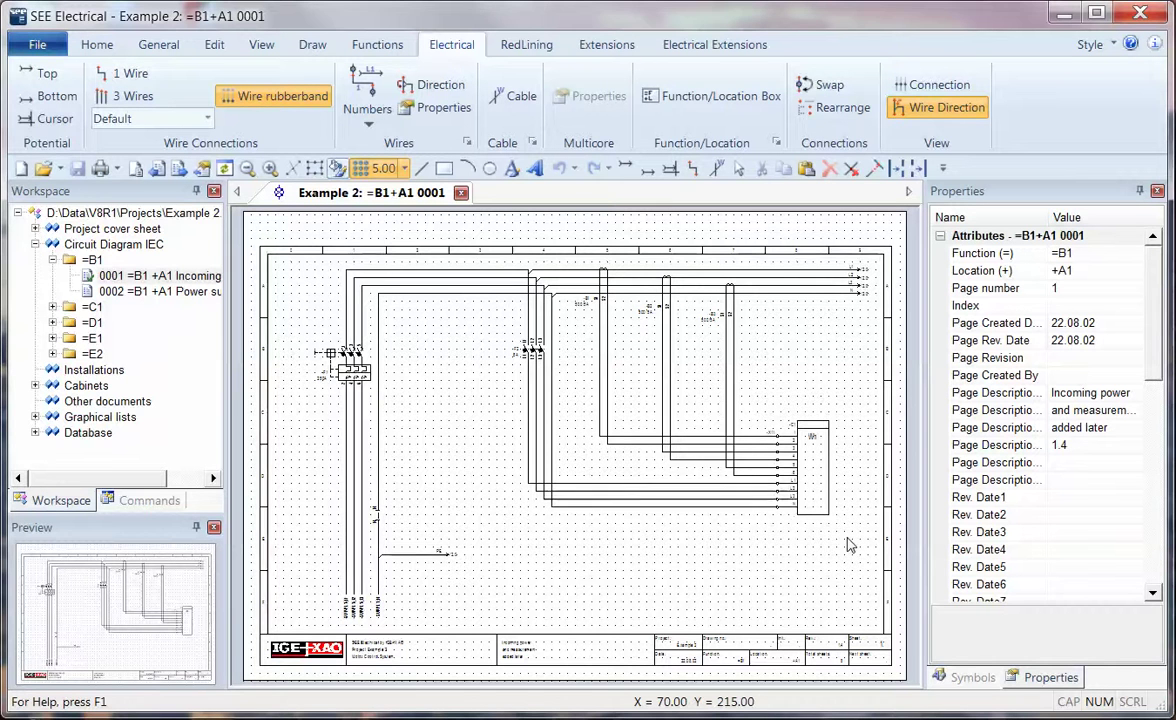
# Shift the Wh component slightly to the right, then close page 0001.
pyautogui.moveTo(833, 519); pyautogui.dragTo(862, 515)
pyautogui.click(755, 528)
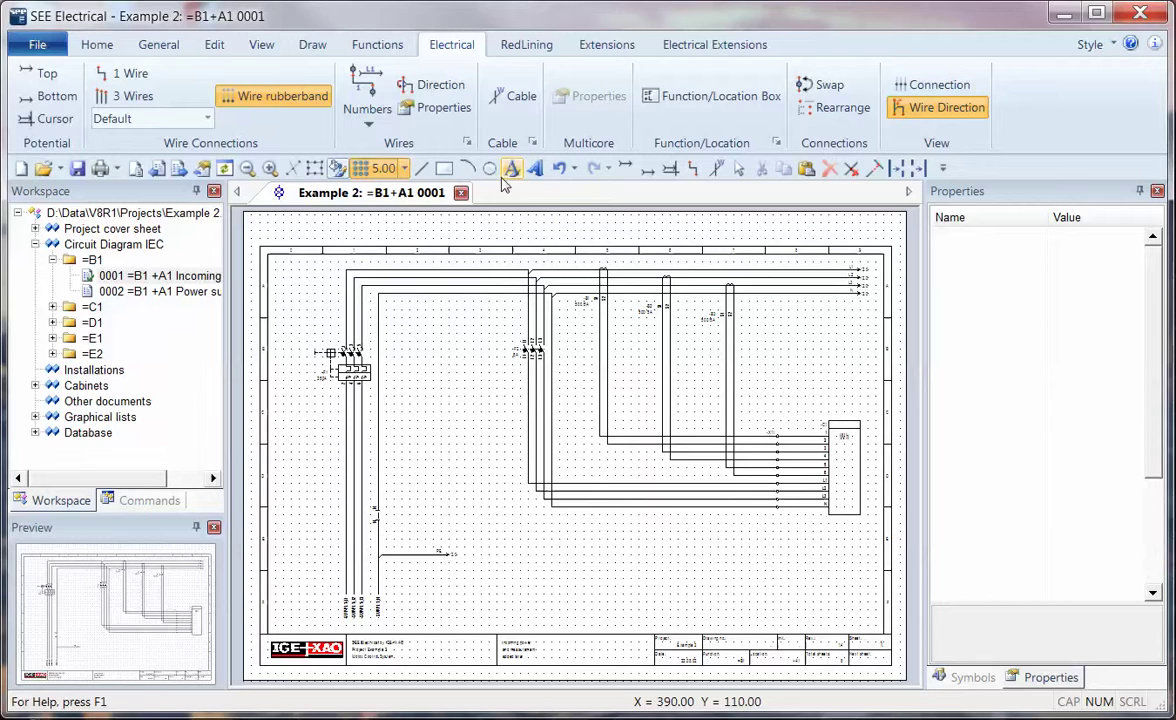
pyautogui.click(461, 193)
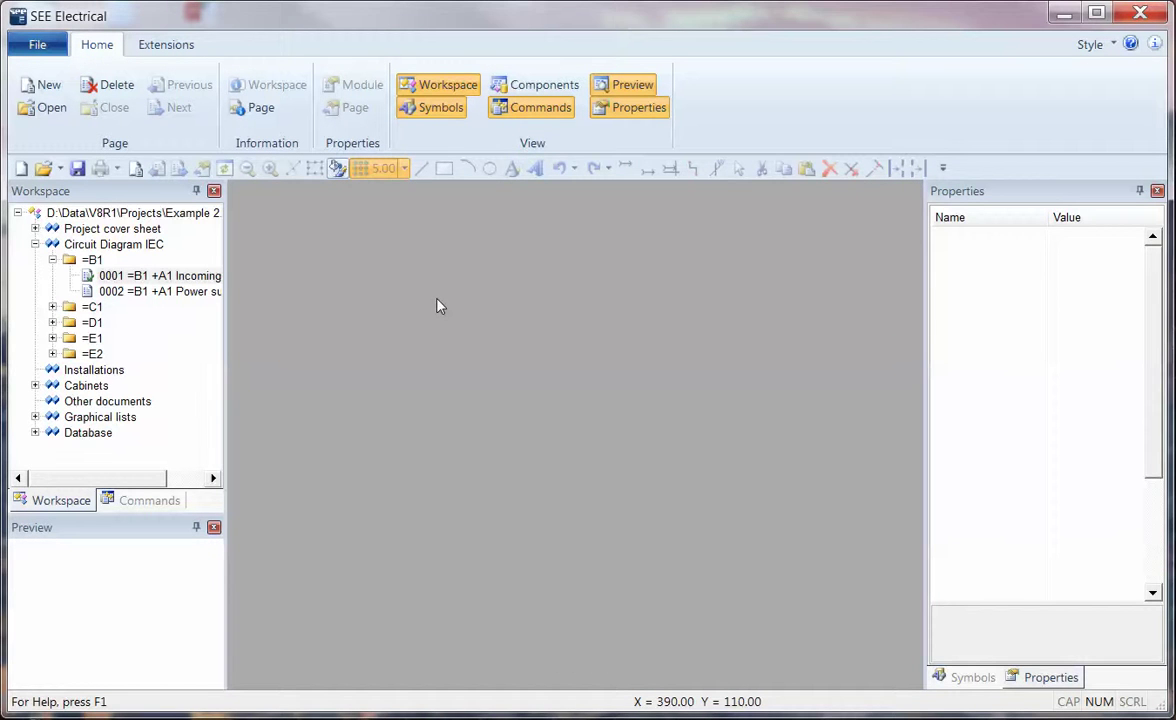
# Load the earlier automatic backup into page 0001 of =B1.
pyautogui.click(110, 275)
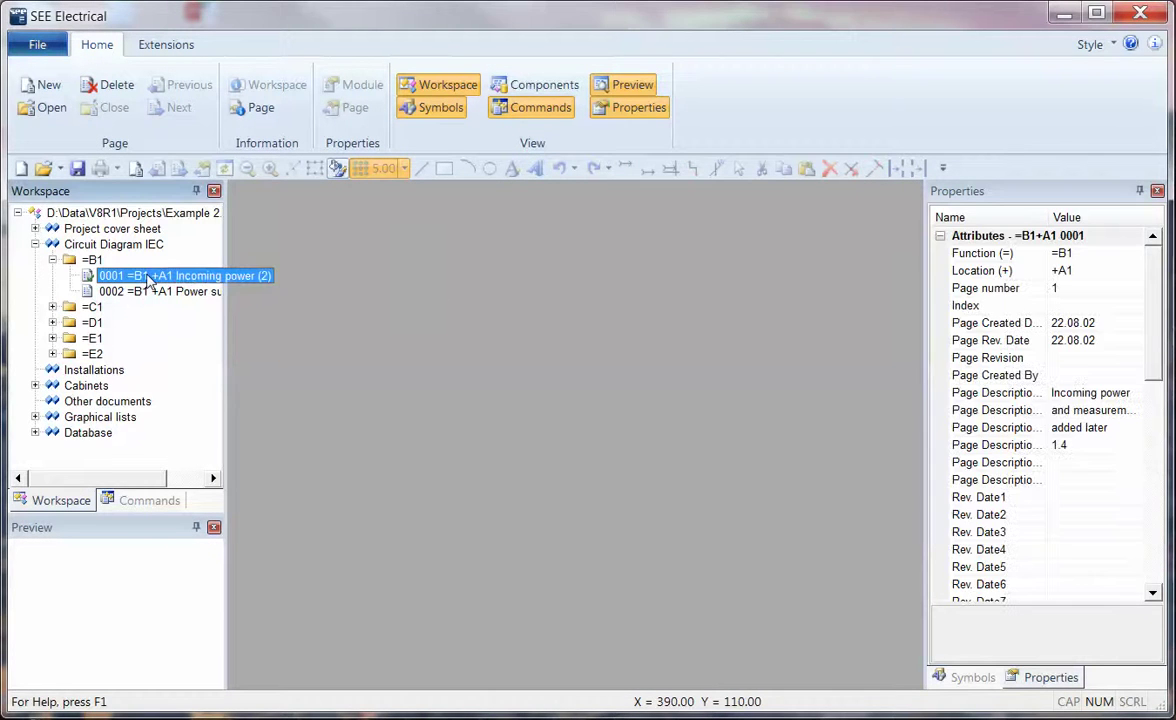
pyautogui.rightClick(148, 283)
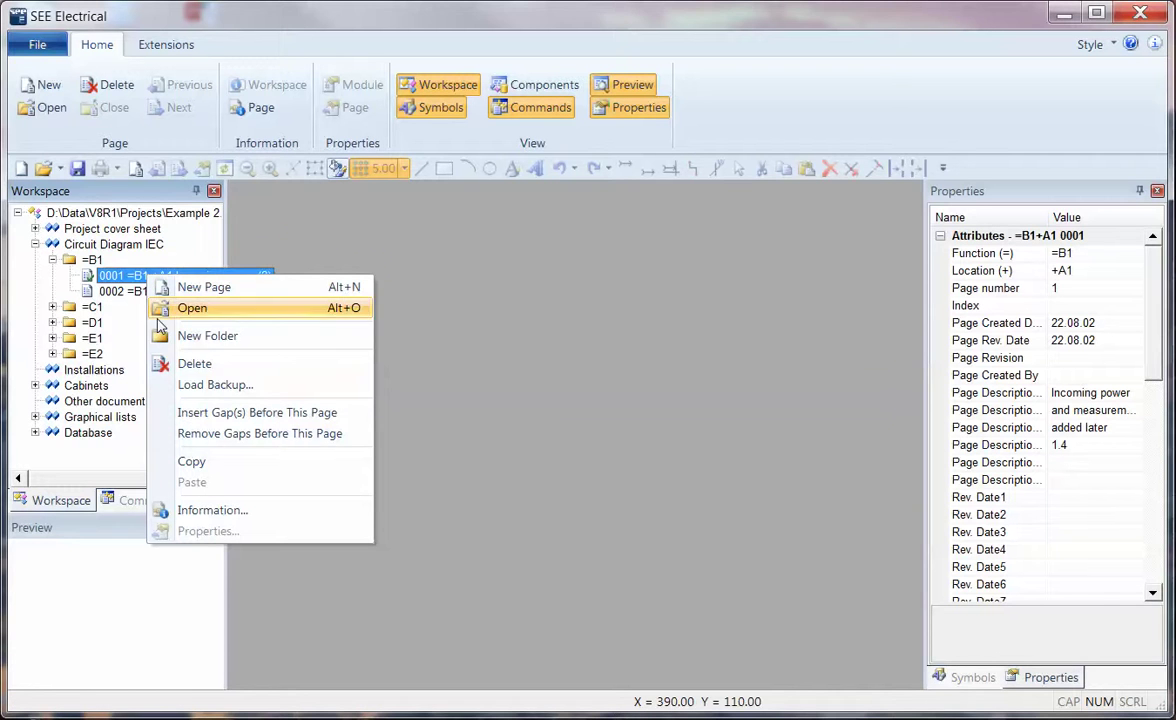
pyautogui.click(214, 385)
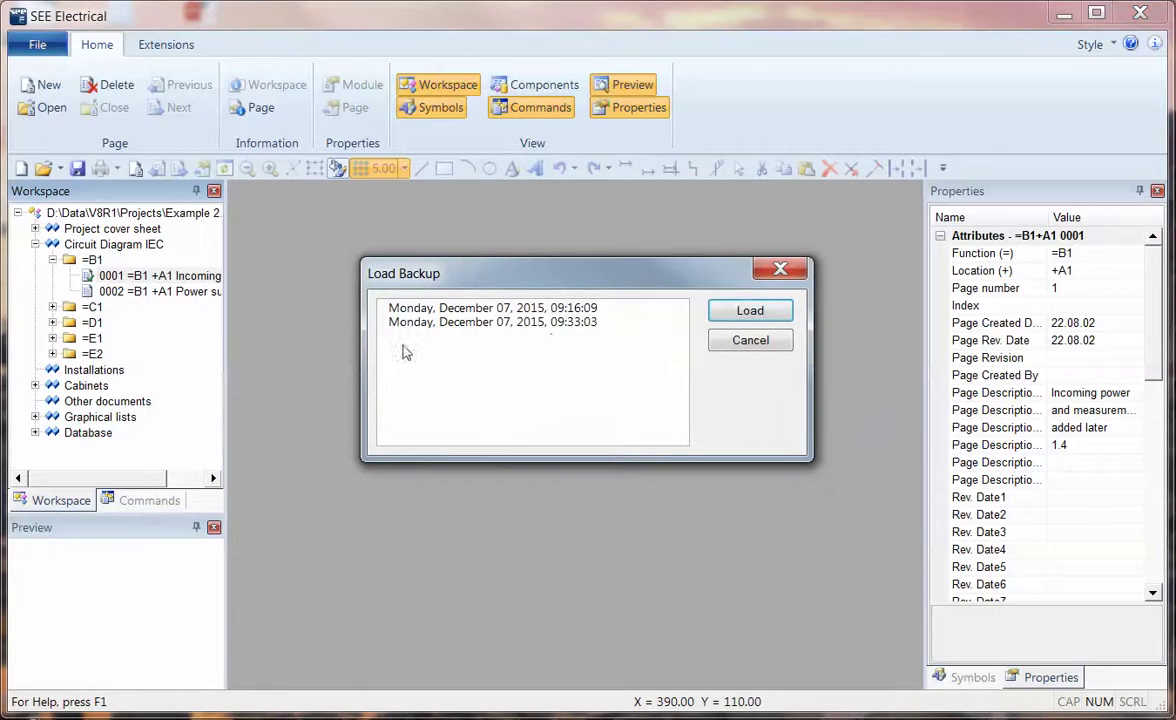
pyautogui.click(588, 312)
pyautogui.click(750, 312)
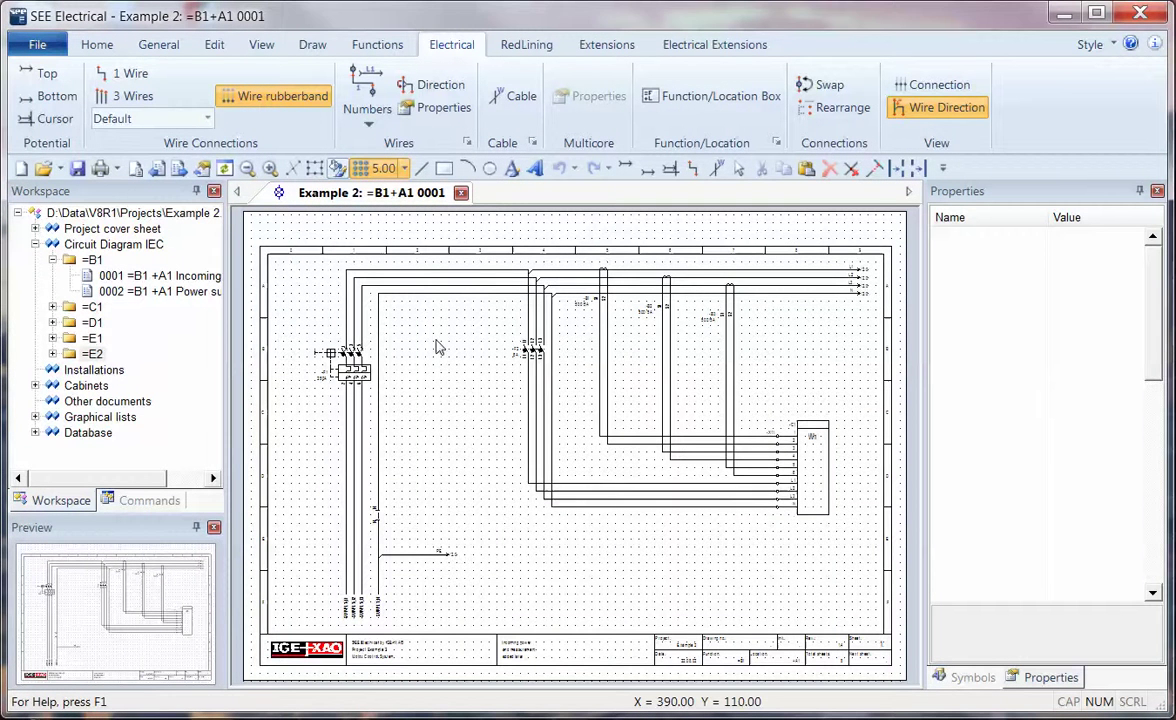
# Load the automatic backup into page 0002 Power supply.
pyautogui.rightClick(115, 291)
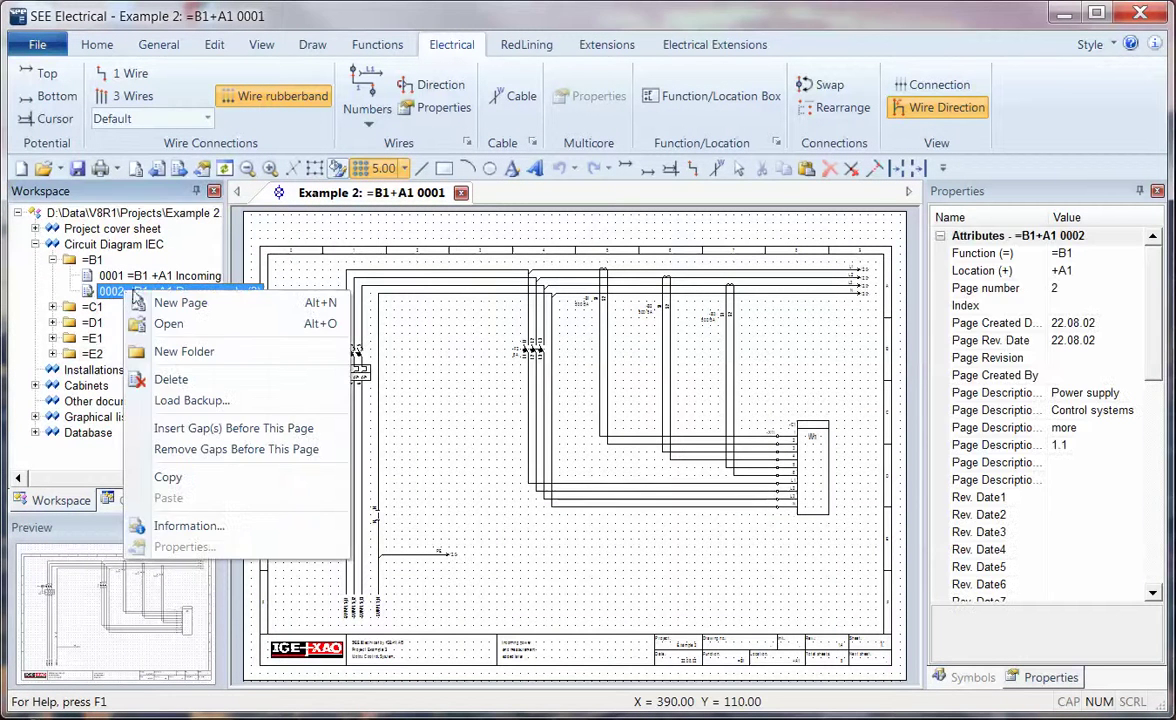
pyautogui.click(185, 400)
pyautogui.click(447, 310)
pyautogui.click(735, 312)
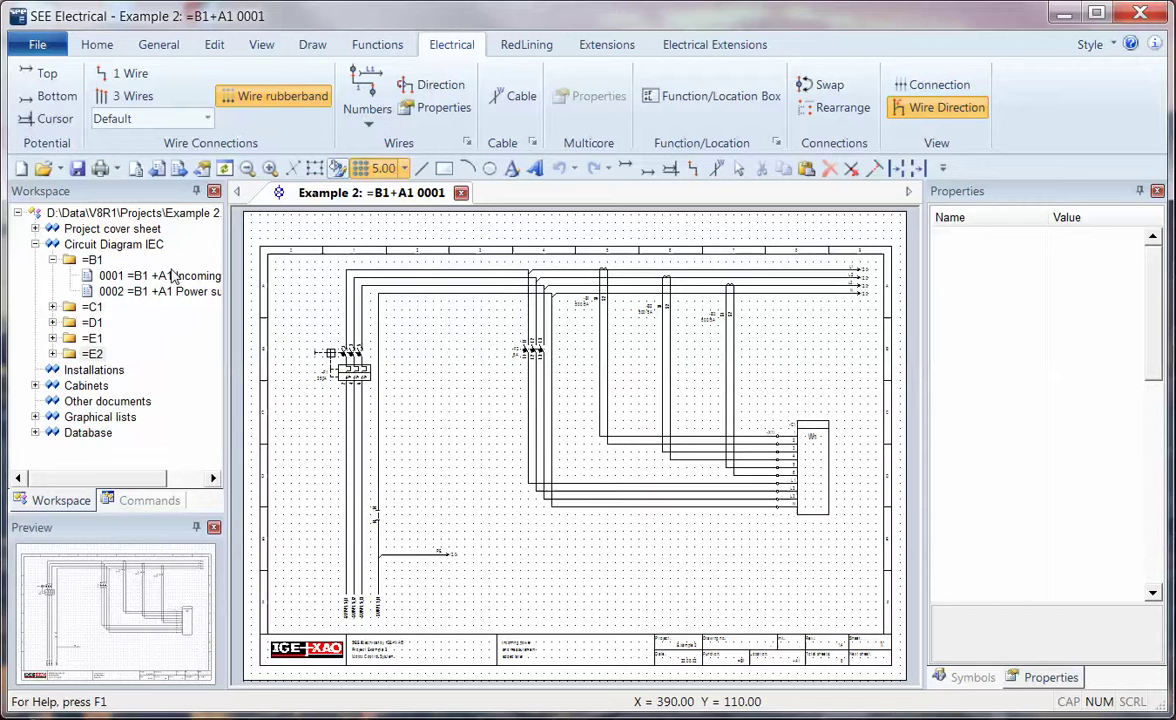
# Close the Example 2 project, saving its changes.
pyautogui.rightClick(151, 217)
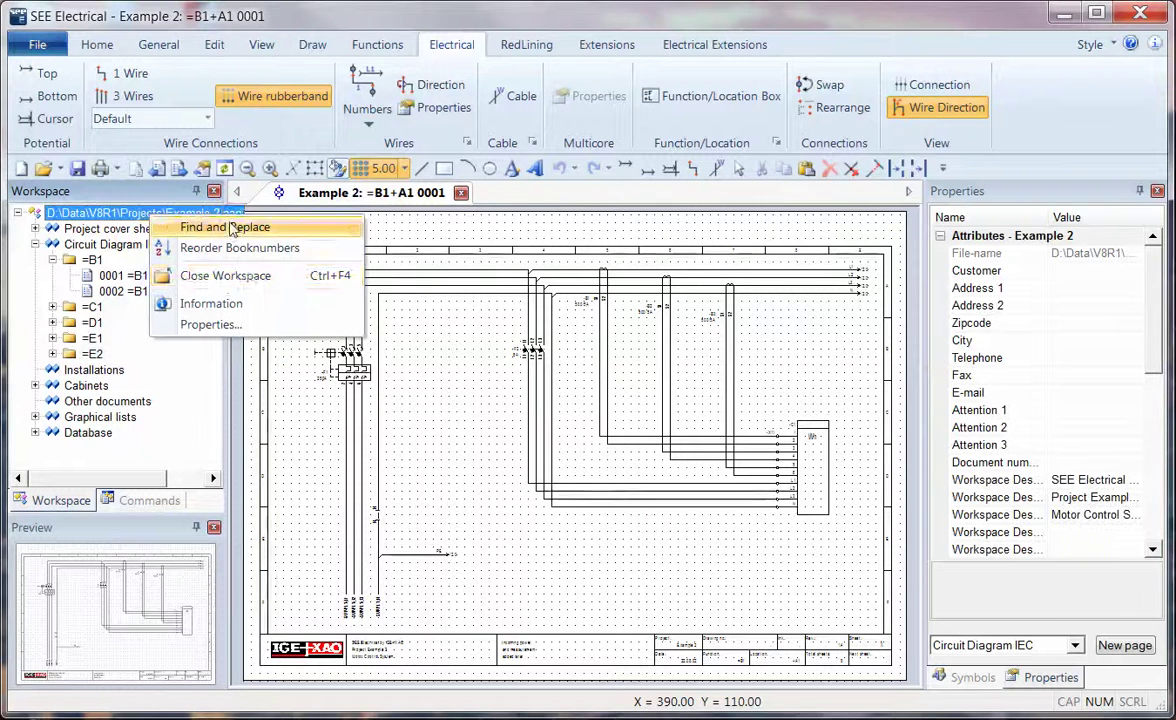
pyautogui.click(228, 280)
pyautogui.click(512, 419)
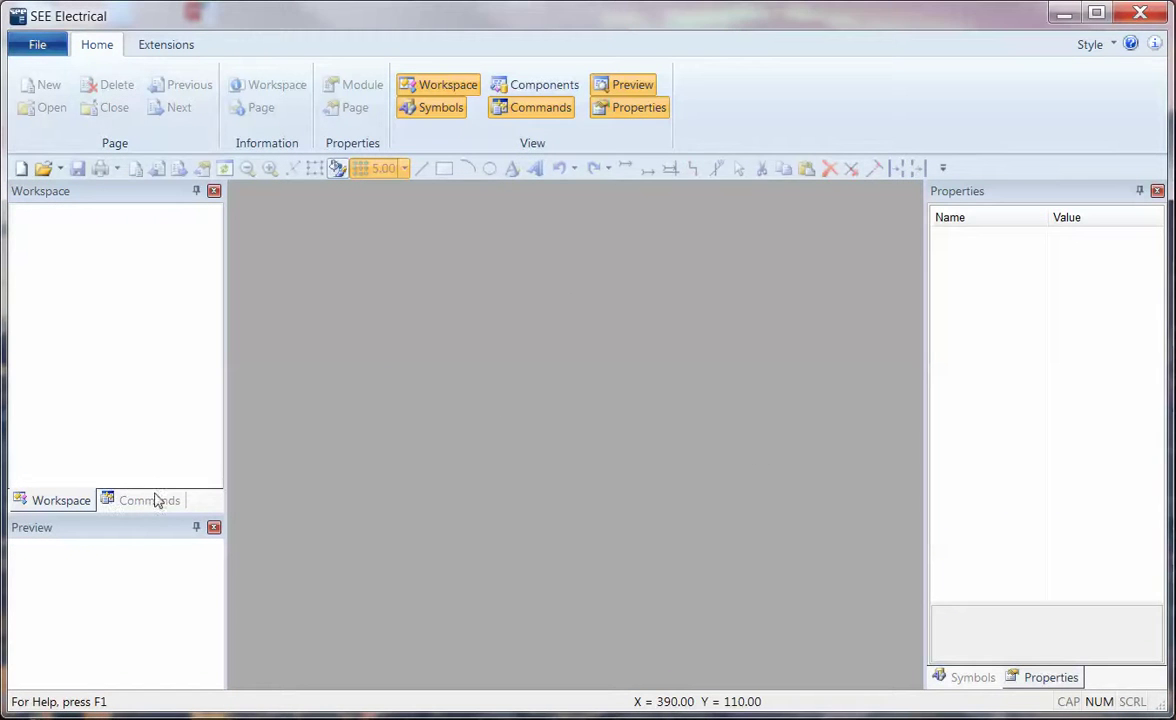
# Find and select RecoverFromAutoBackup in the command list.
pyautogui.click(527, 110)
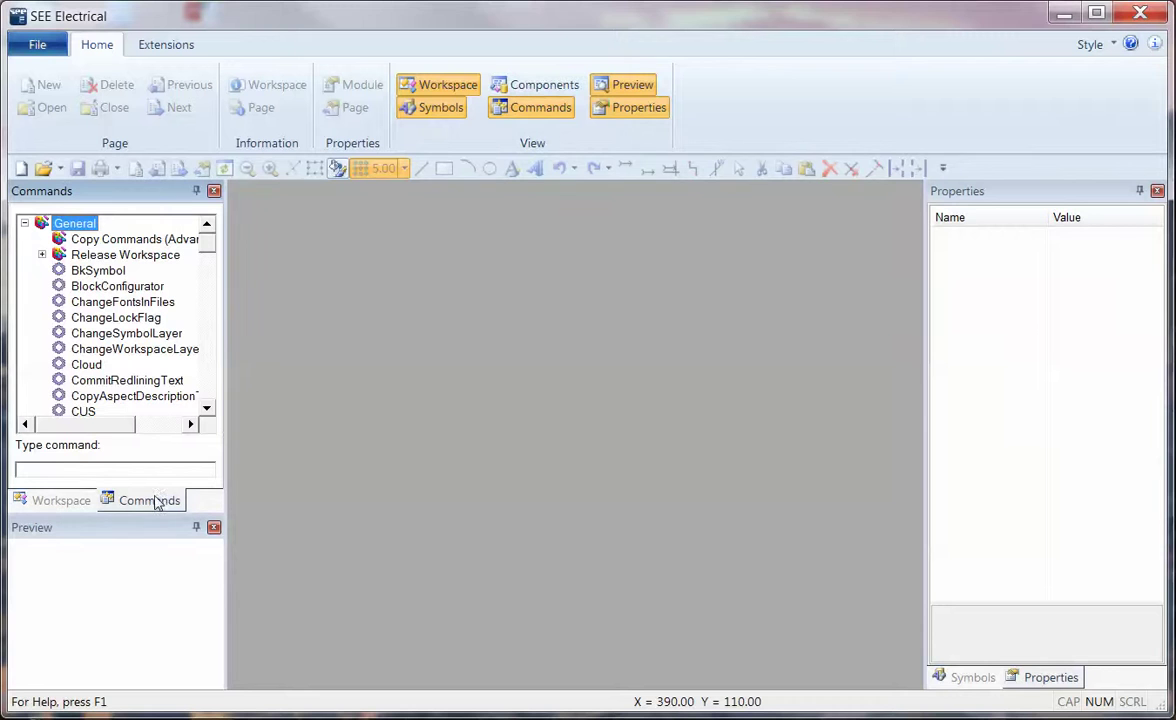
pyautogui.scroll(-3, 210, 256)
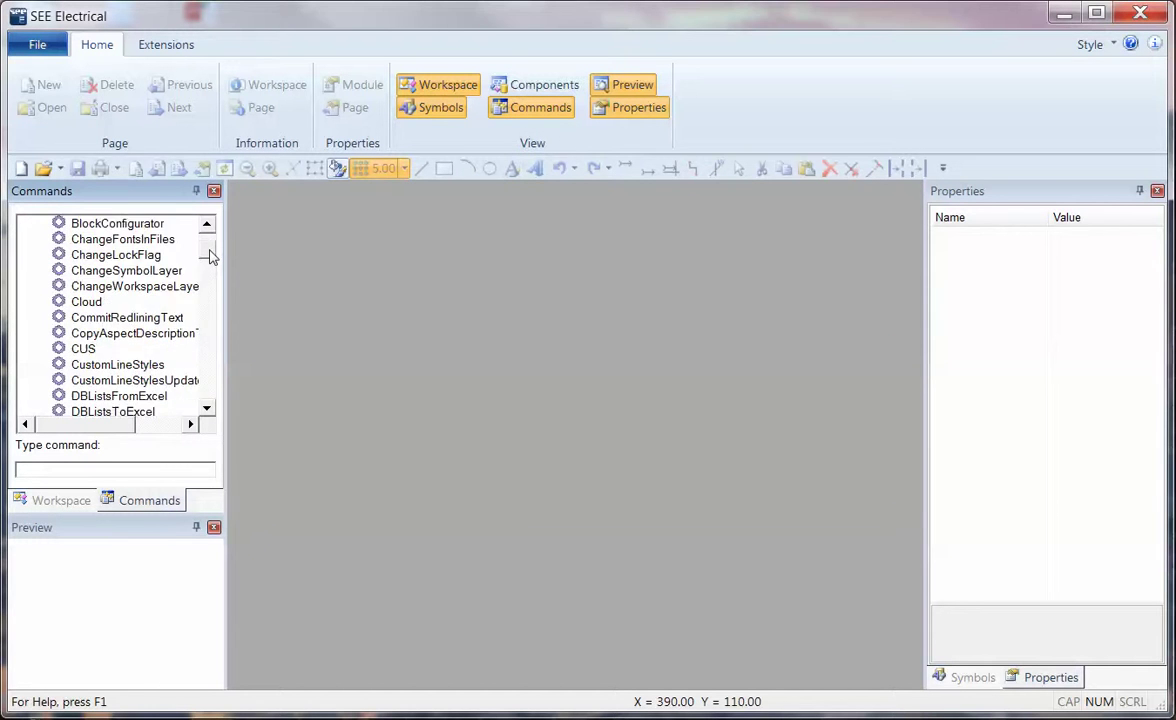
pyautogui.moveTo(210, 262); pyautogui.dragTo(210, 362)
pyautogui.click(176, 272)
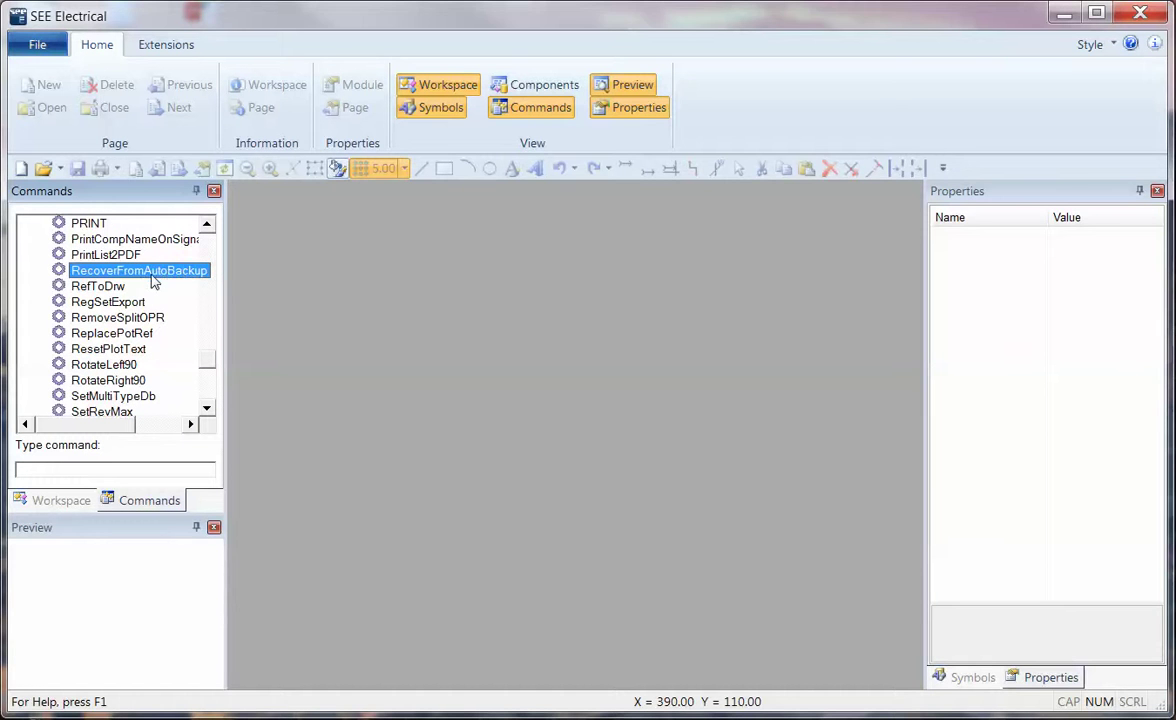
# Run RecoverFromAutoBackup, save the new project as example 2_recover.sep, and accept the template.
pyautogui.doubleClick(150, 276)
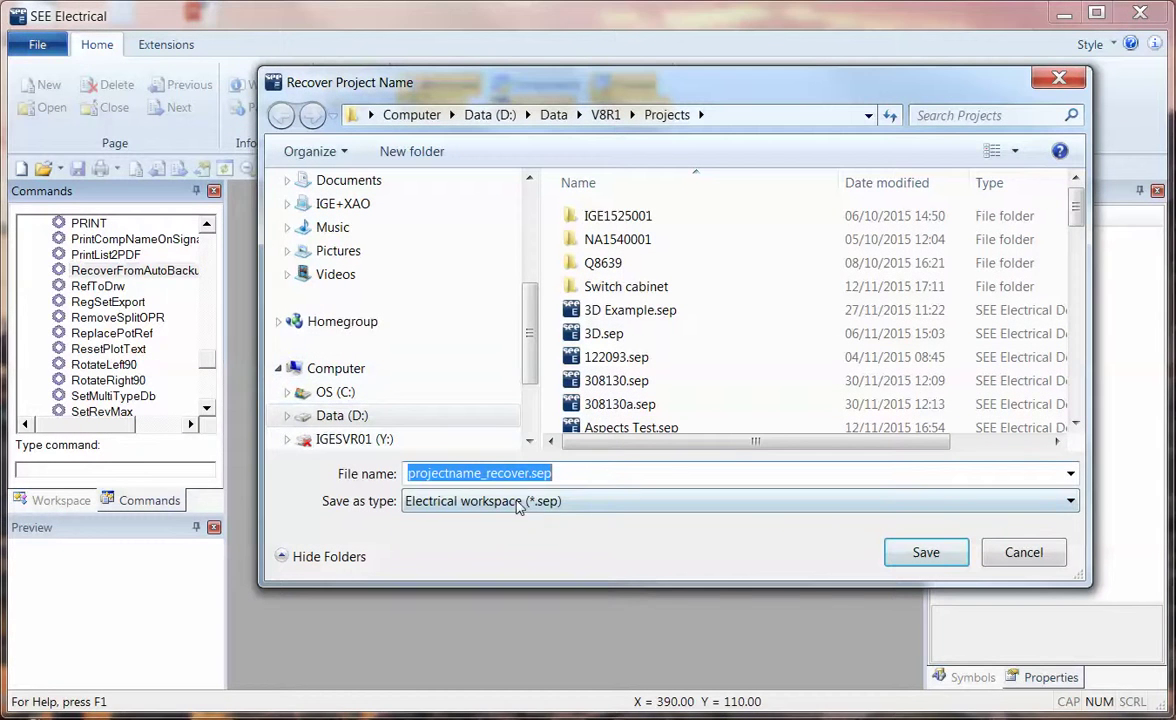
pyautogui.moveTo(525, 478); pyautogui.dragTo(406, 474)
pyautogui.click(476, 474)
pyautogui.write('example 2')
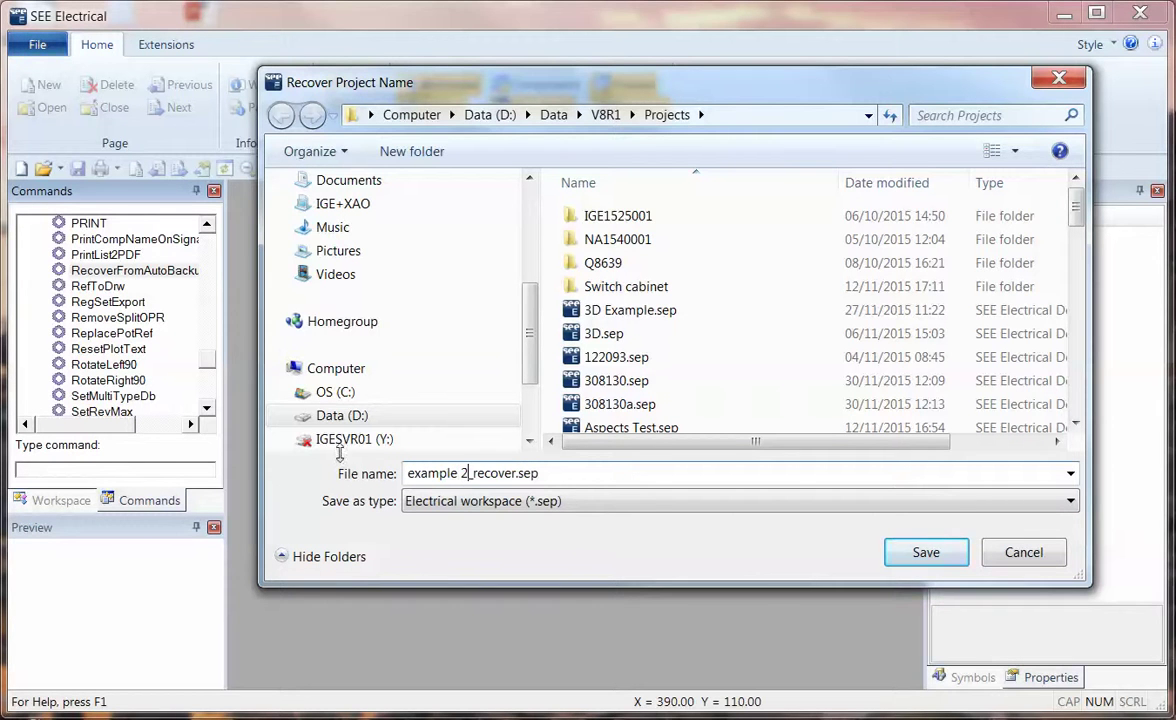
pyautogui.click(897, 556)
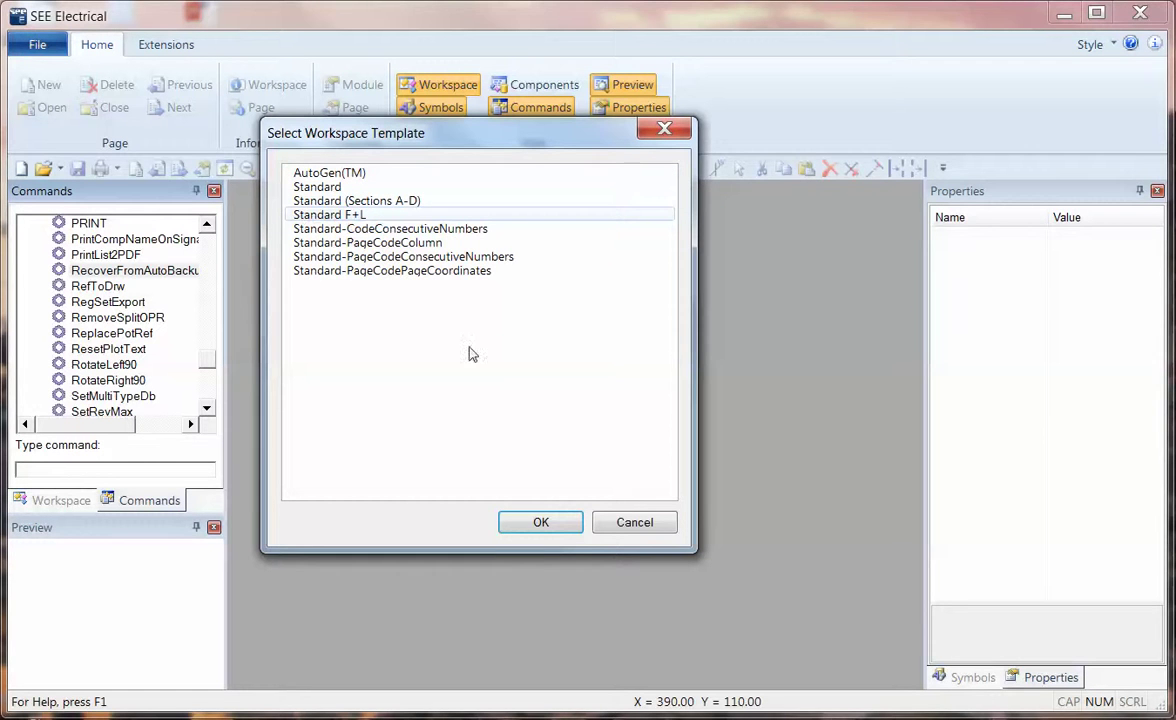
pyautogui.click(540, 523)
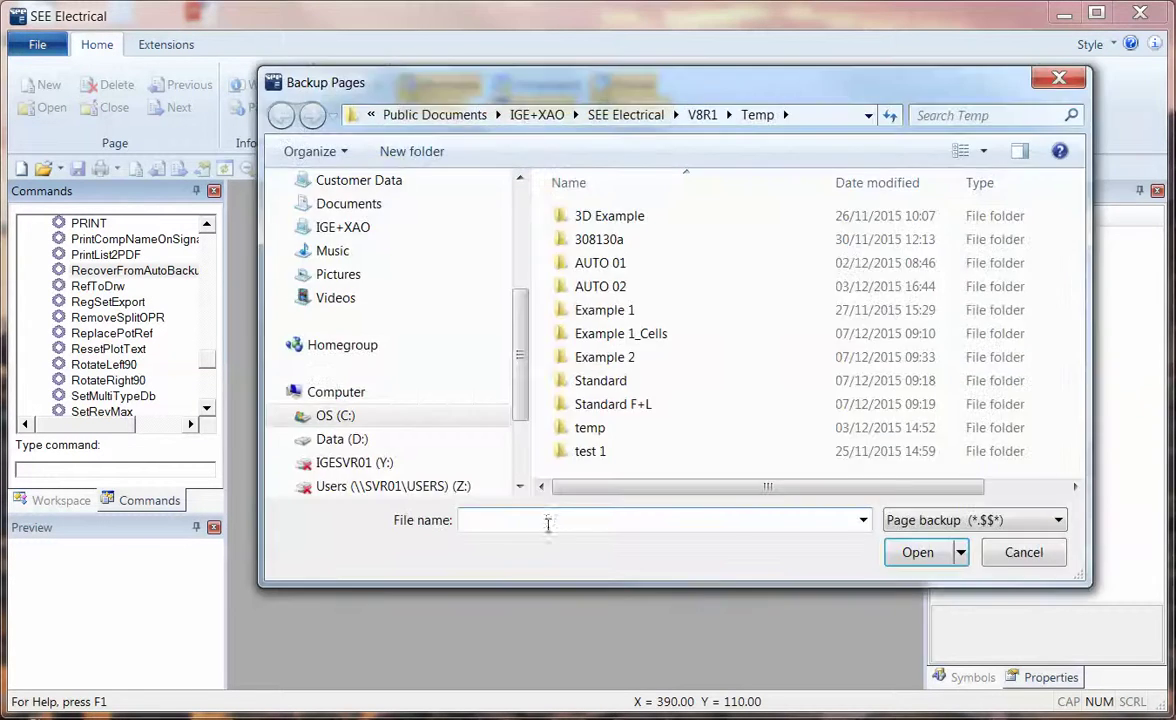
pyautogui.click(819, 115)
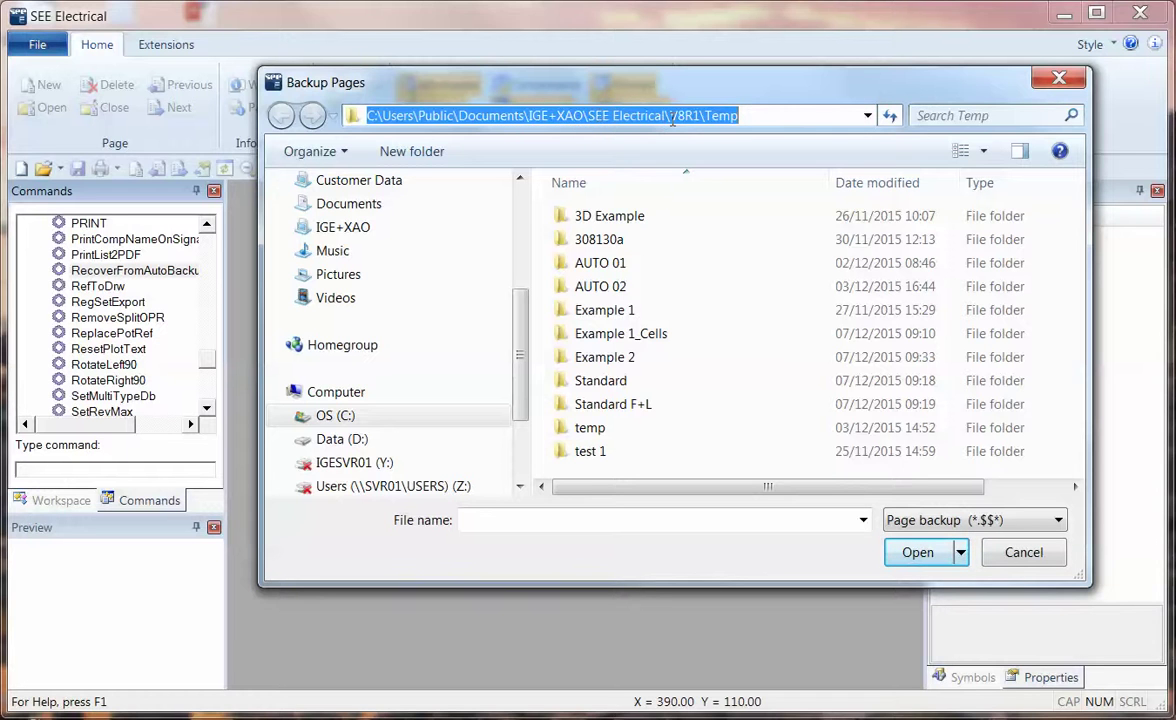
pyautogui.click(752, 116)
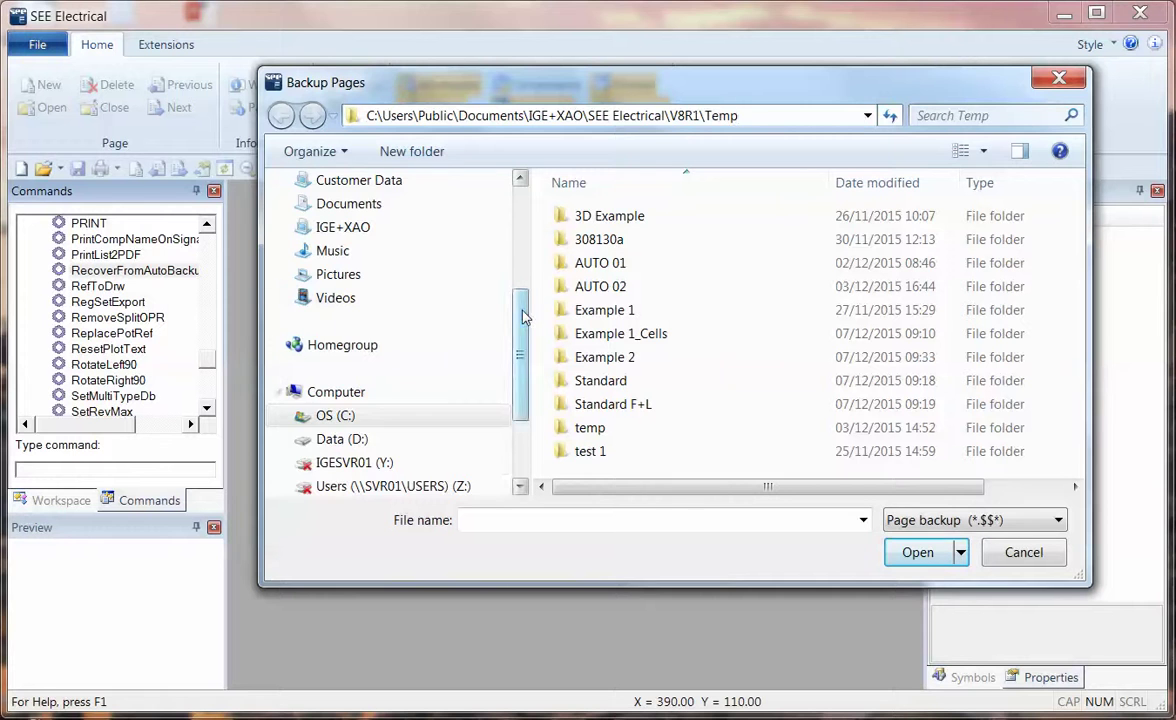
pyautogui.scroll(1, 486, 275)
pyautogui.scroll(-1, 486, 280)
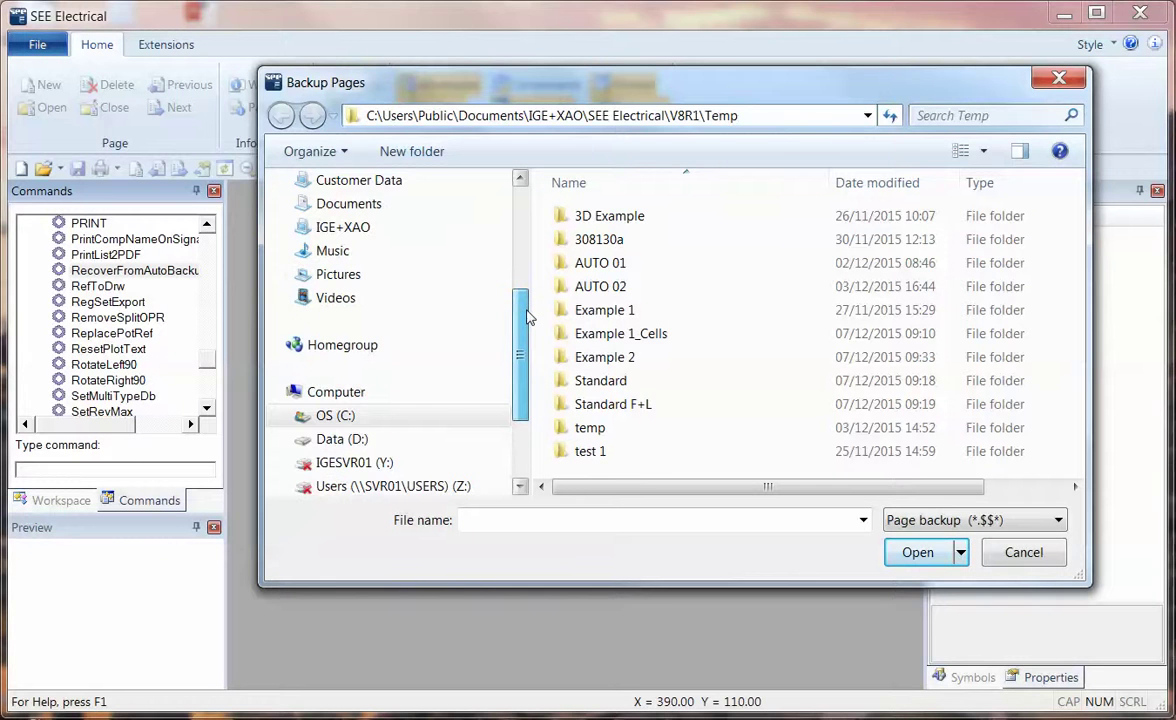
pyautogui.scroll(-1, 530, 317)
pyautogui.click(285, 368)
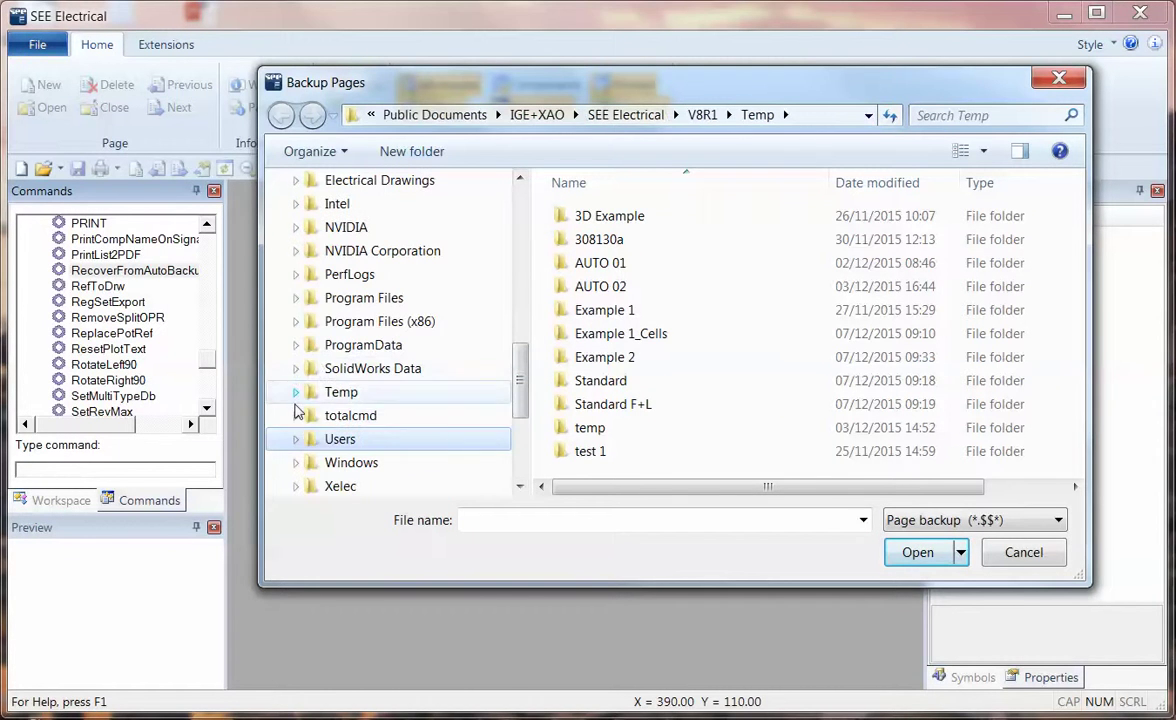
pyautogui.click(296, 321)
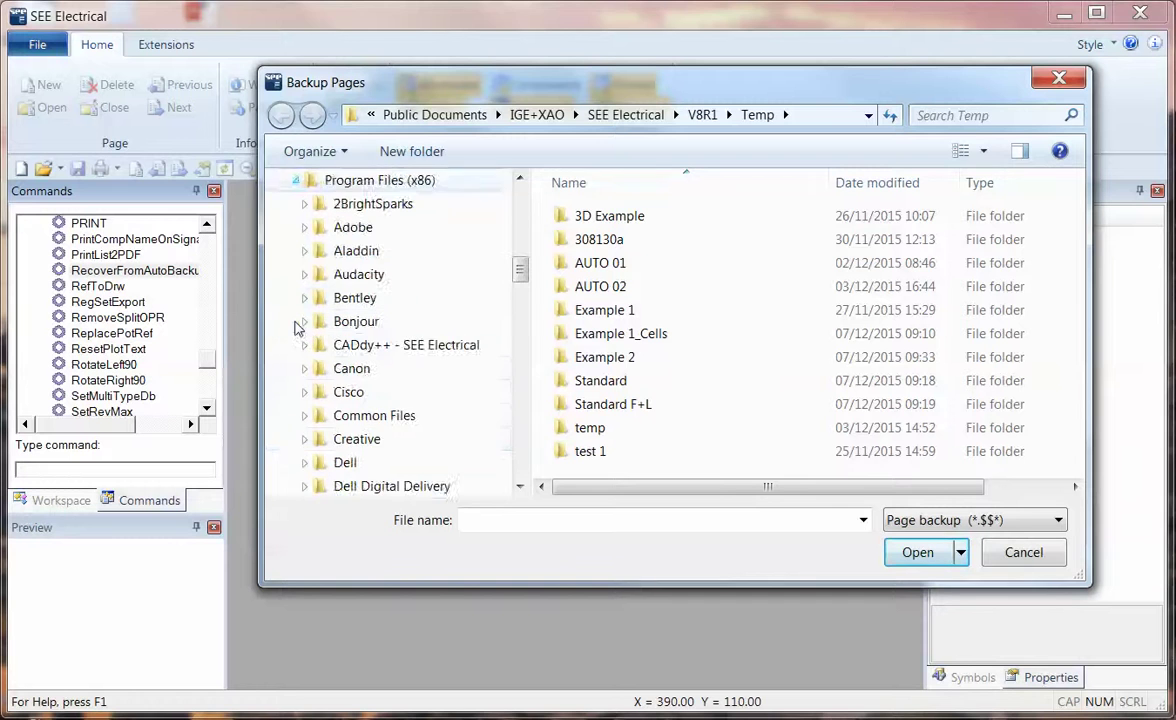
pyautogui.scroll(-5, 293, 430)
pyautogui.click(306, 321)
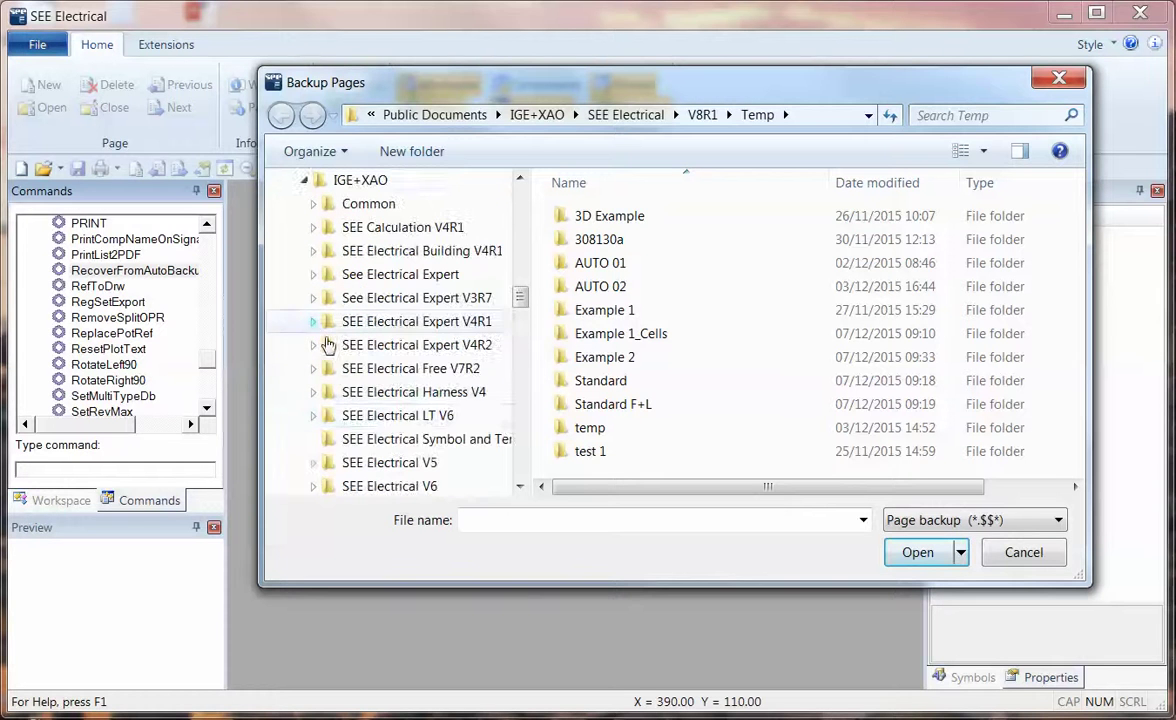
pyautogui.scroll(-3, 360, 410)
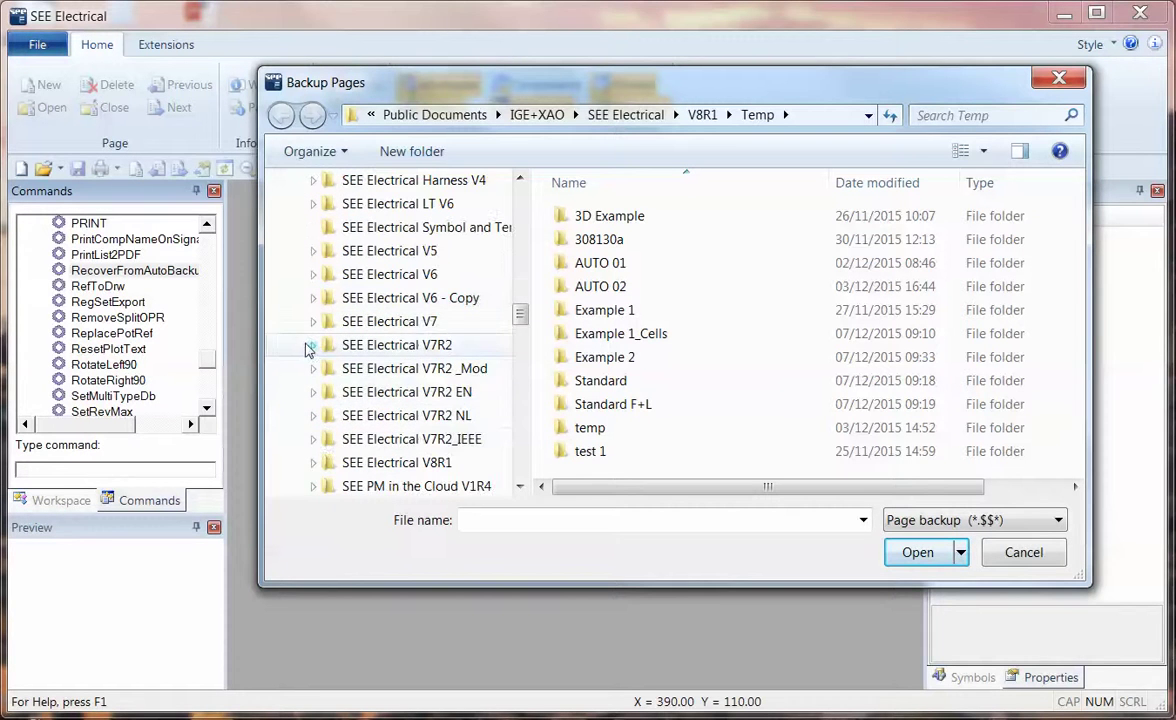
pyautogui.click(314, 345)
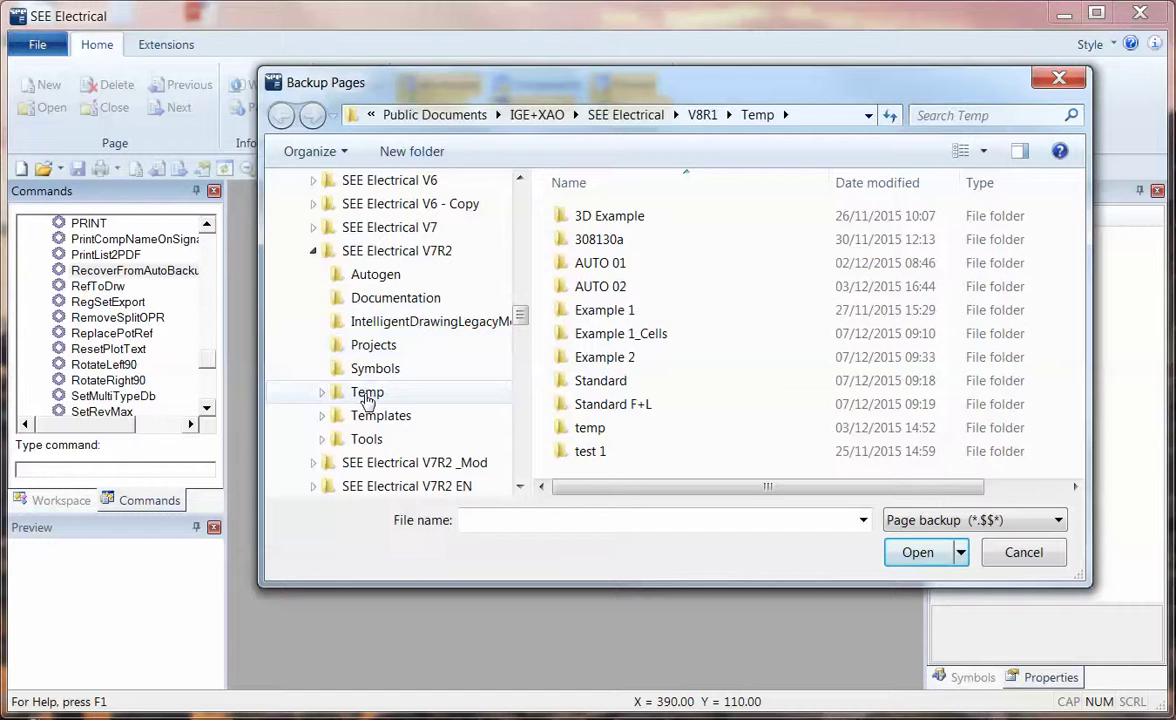
pyautogui.click(362, 392)
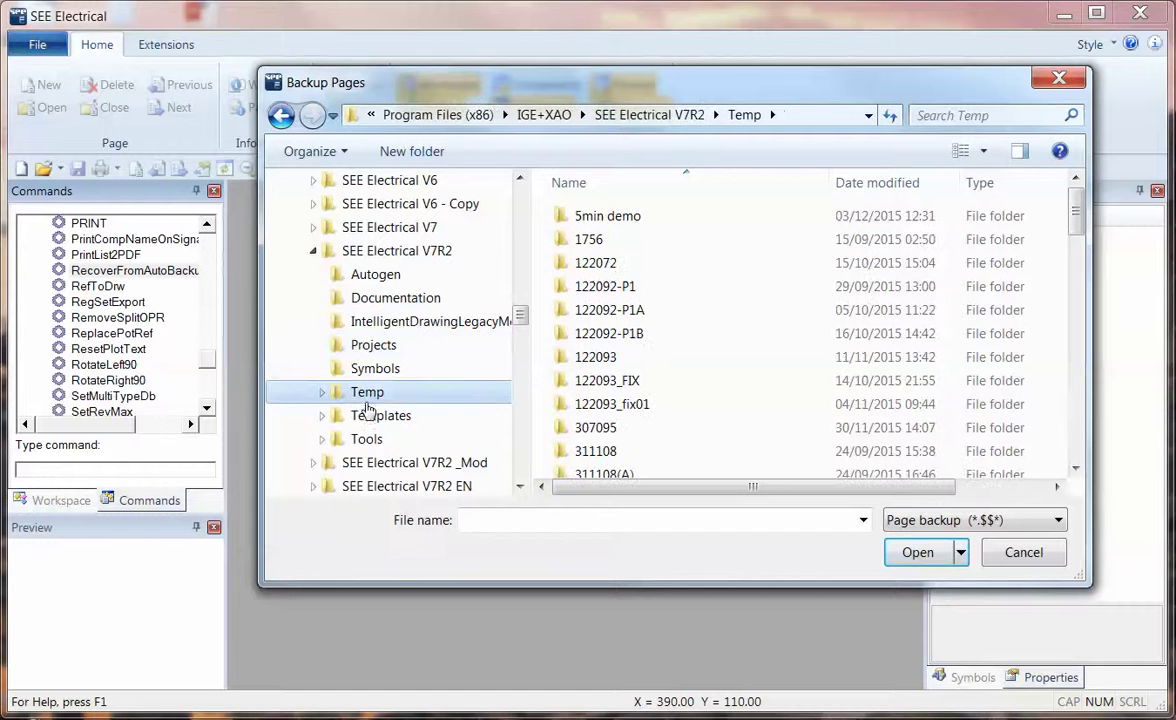
pyautogui.click(281, 115)
pyautogui.click(808, 115)
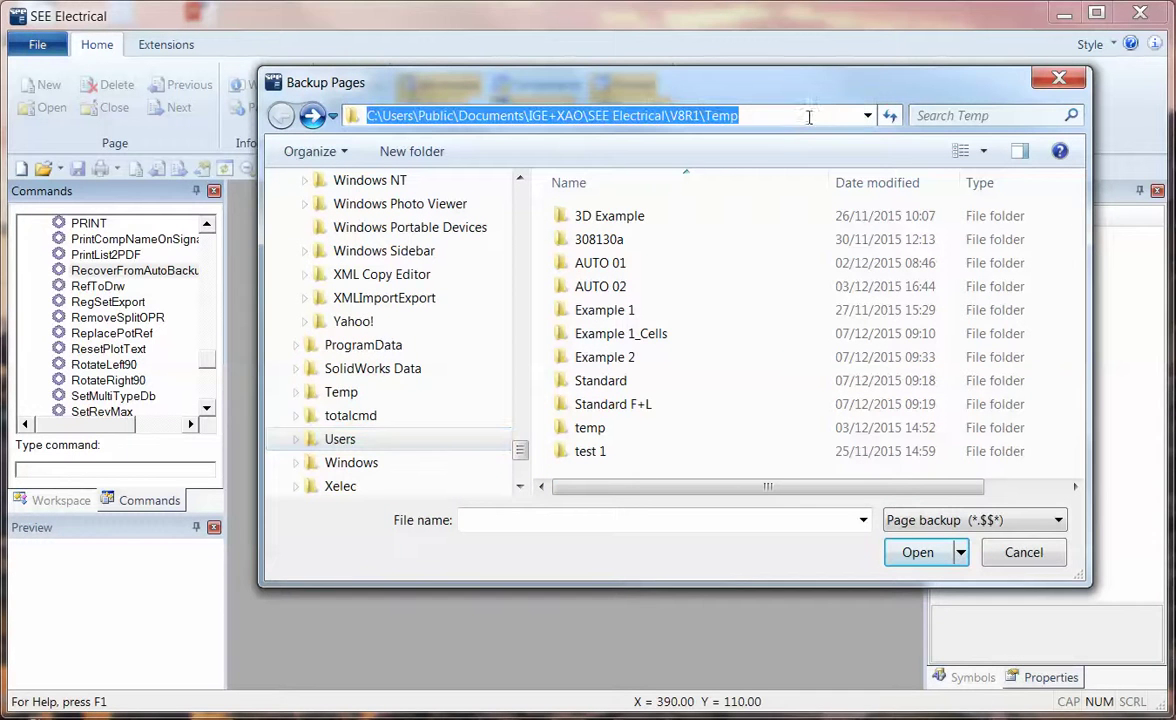
pyautogui.click(610, 362)
# In the Example 2 backup folder, select 1000_=B1_+A1_1__=B1.$$3, the newest backup of page 1.
pyautogui.doubleClick(610, 362)
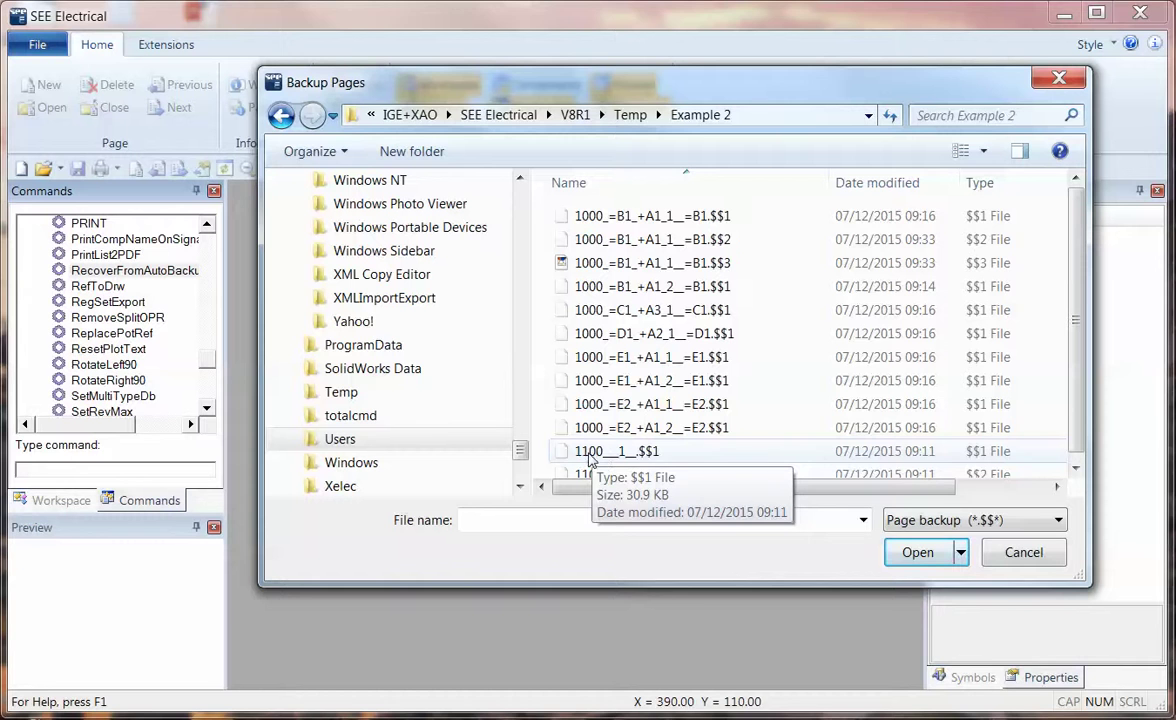
pyautogui.click(595, 220)
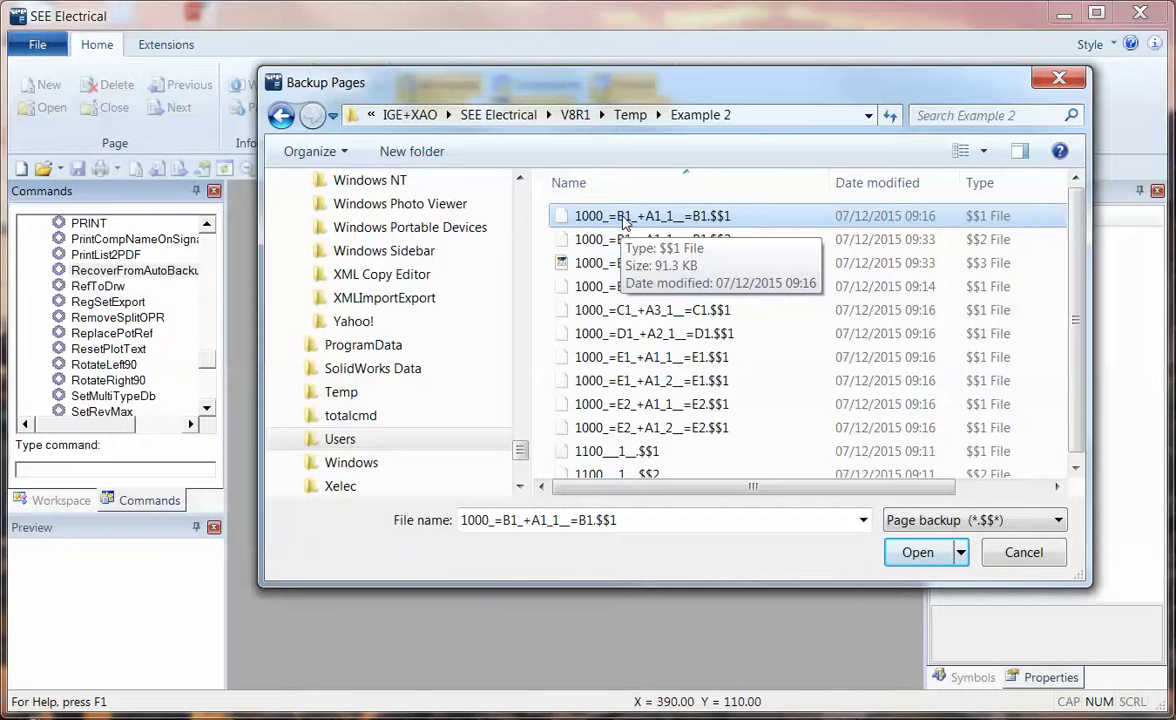
pyautogui.click(617, 452)
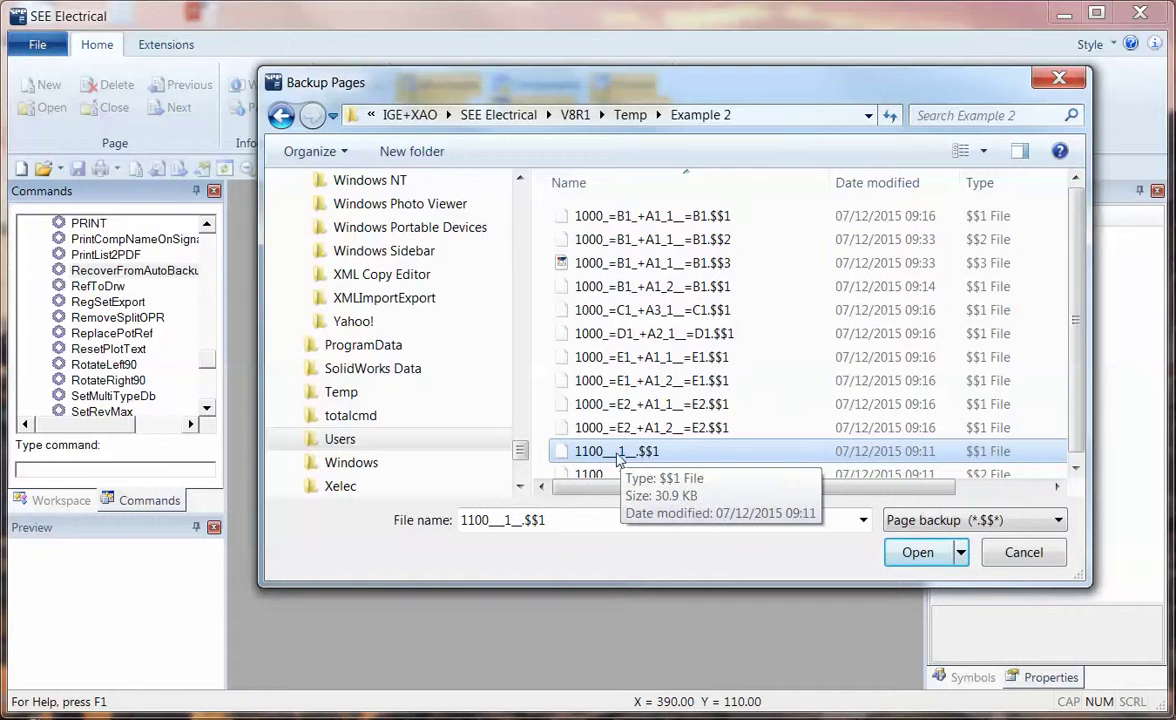
pyautogui.click(655, 222)
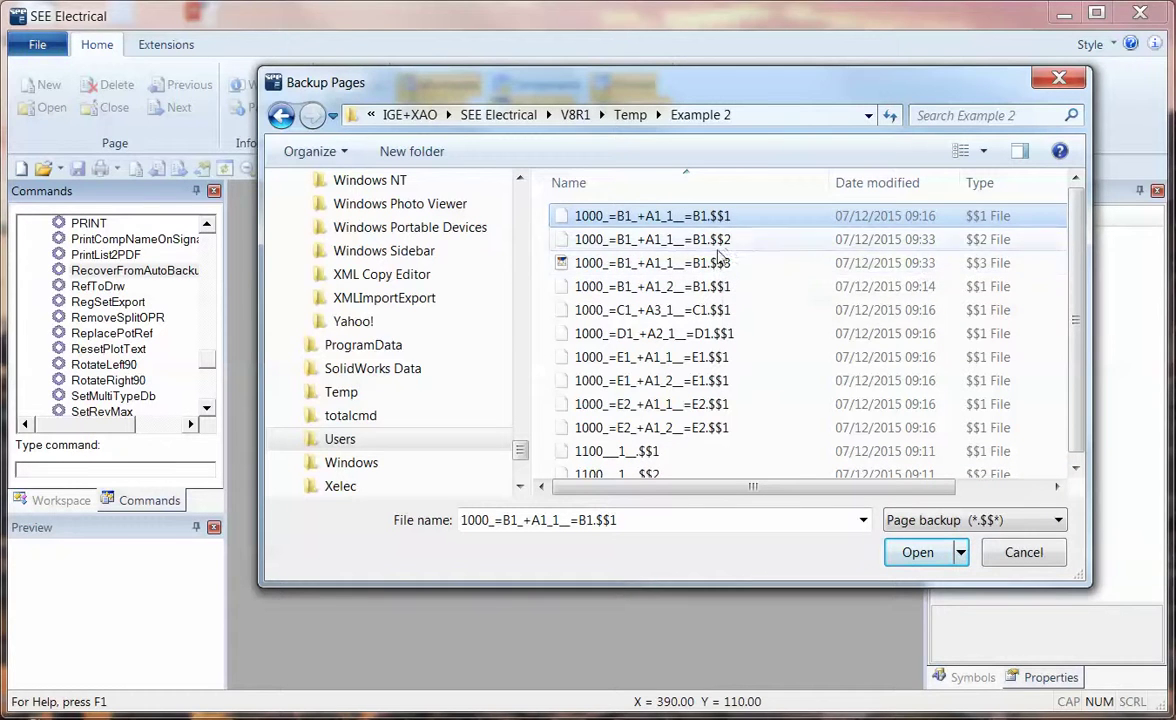
pyautogui.click(652, 265)
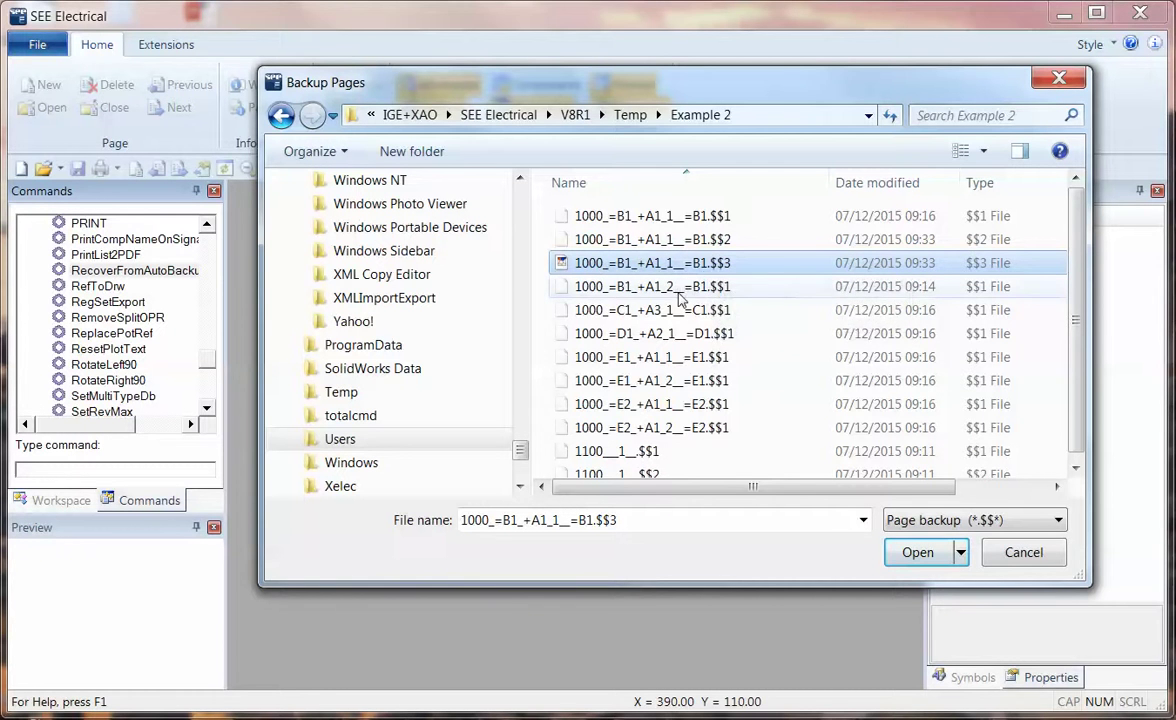
# Add the B1 A1 2, C1, D1, both E1, both E2 and 1100 $$2 backups, then recover them.
pyautogui.keyDown('ctrl'); pyautogui.click(685, 290); pyautogui.keyUp('ctrl')
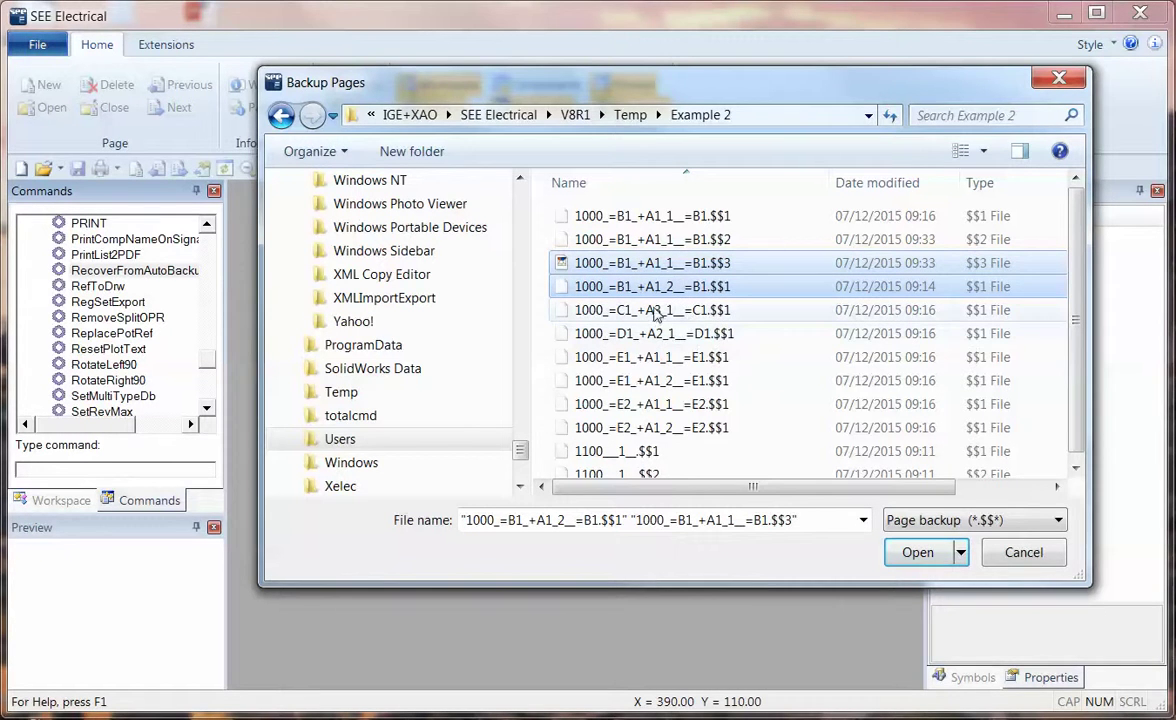
pyautogui.keyDown('ctrl'); pyautogui.click(695, 314); pyautogui.keyUp('ctrl')
pyautogui.keyDown('ctrl'); pyautogui.click(682, 335); pyautogui.keyUp('ctrl')
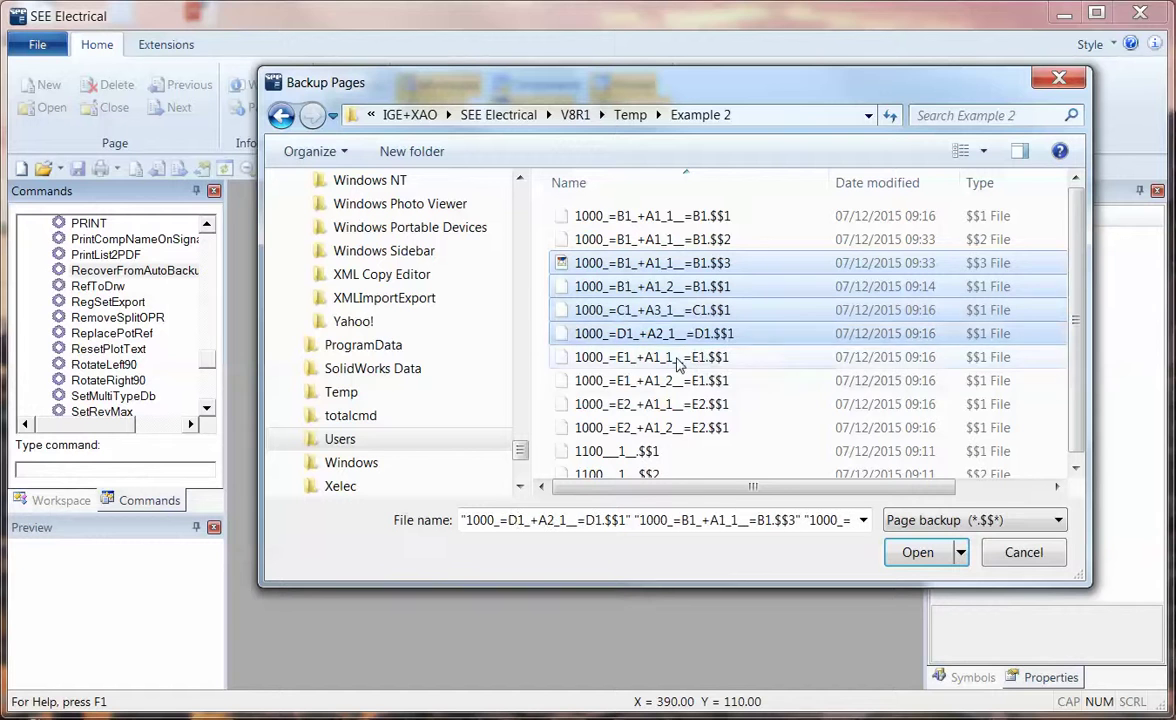
pyautogui.keyDown('ctrl'); pyautogui.click(679, 360); pyautogui.keyUp('ctrl')
pyautogui.keyDown('ctrl'); pyautogui.click(683, 382); pyautogui.keyUp('ctrl')
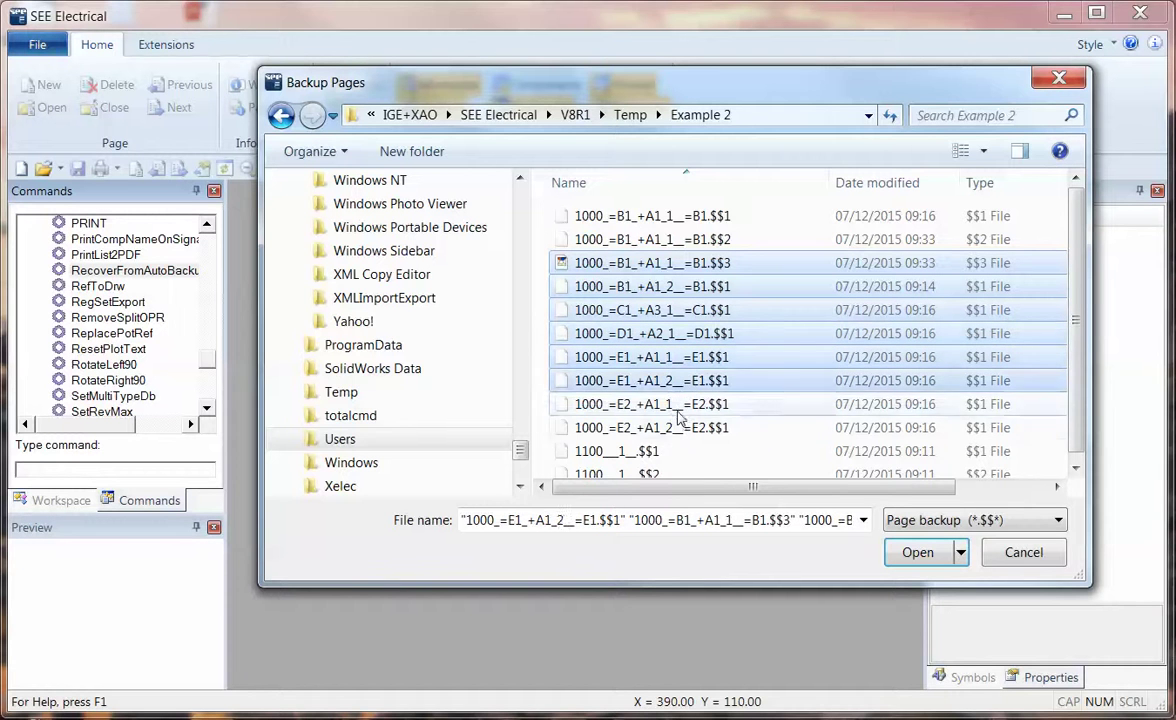
pyautogui.keyDown('ctrl'); pyautogui.click(672, 404); pyautogui.keyUp('ctrl')
pyautogui.keyDown('ctrl'); pyautogui.click(666, 427); pyautogui.keyUp('ctrl')
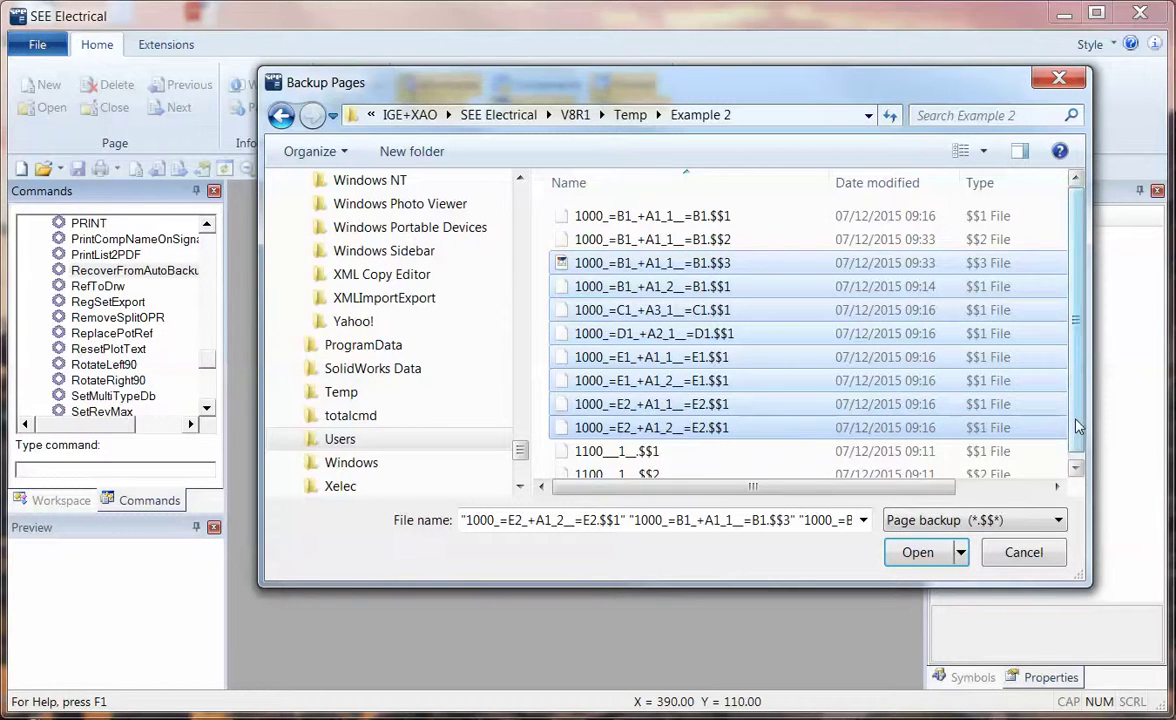
pyautogui.scroll(-1, 995, 390)
pyautogui.keyDown('ctrl'); pyautogui.click(653, 468); pyautogui.keyUp('ctrl')
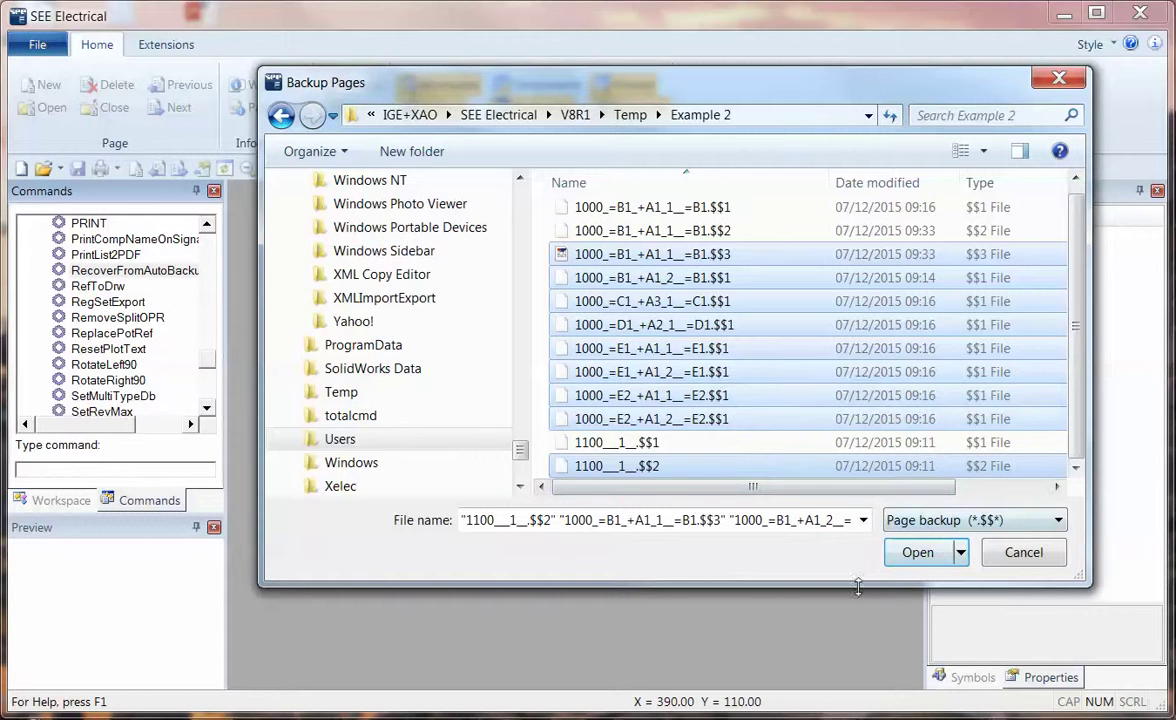
pyautogui.click(928, 559)
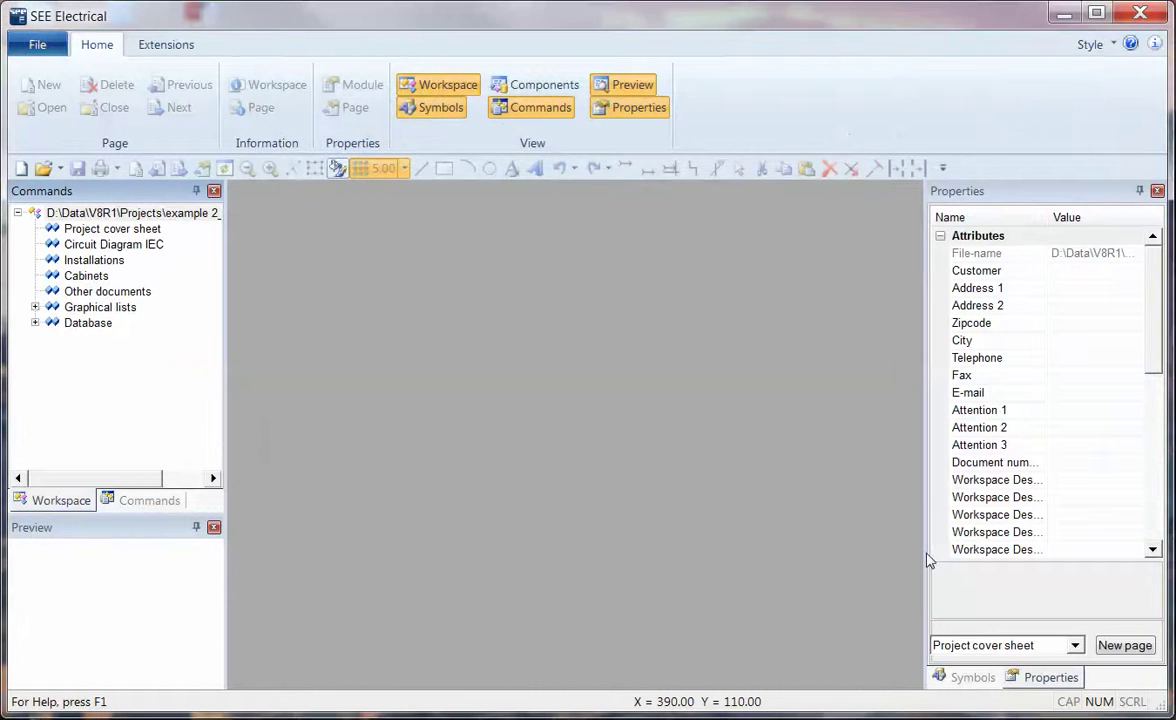
# Open recovered page =B1+A1 0001 Incoming power and zoom to inspect the Wh meter wiring.
pyautogui.click(35, 244)
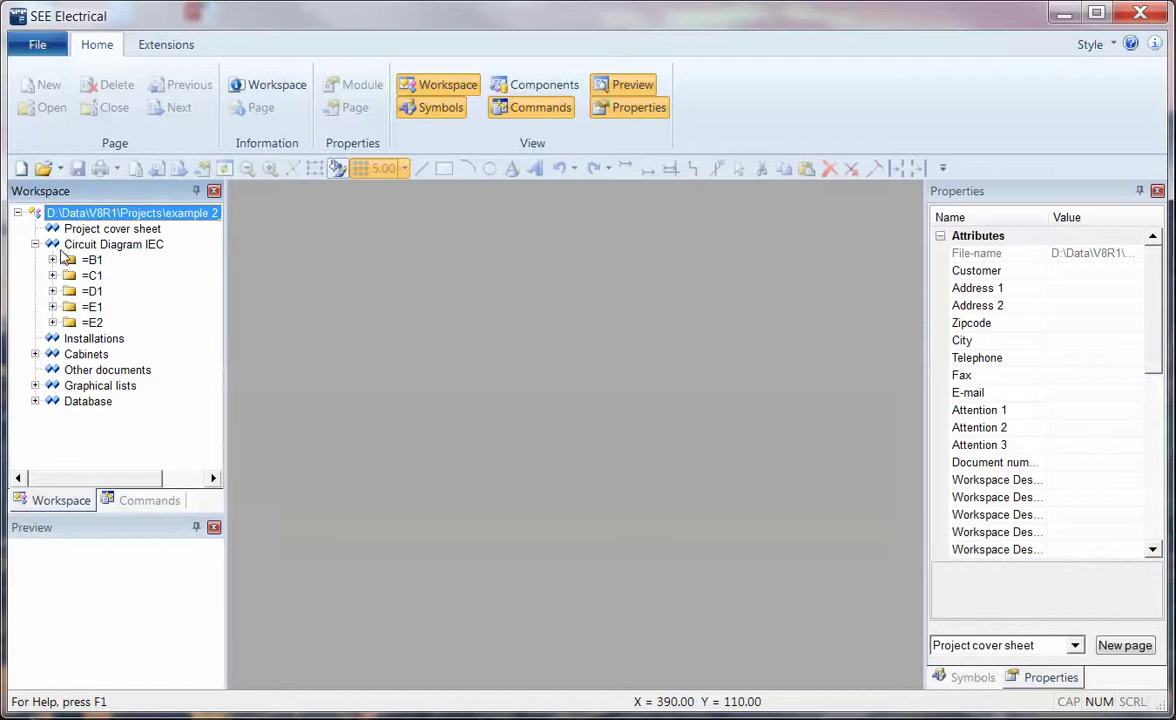
pyautogui.click(52, 260)
pyautogui.doubleClick(135, 275)
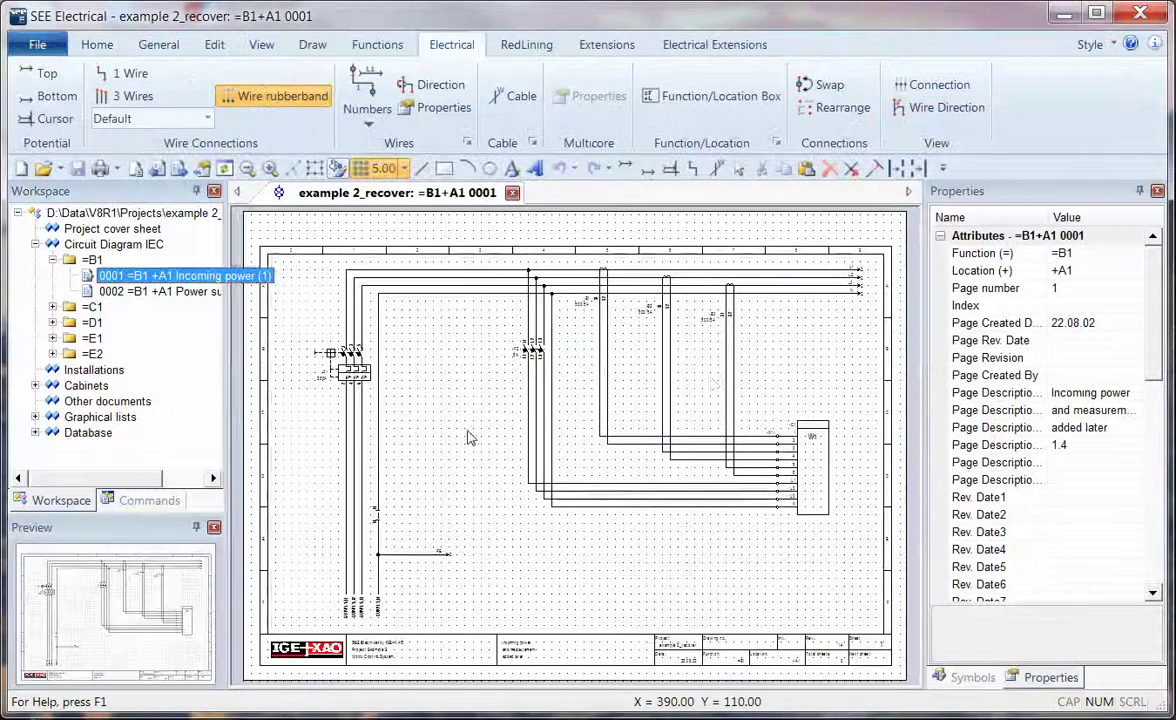
pyautogui.scroll(5, 485, 600)
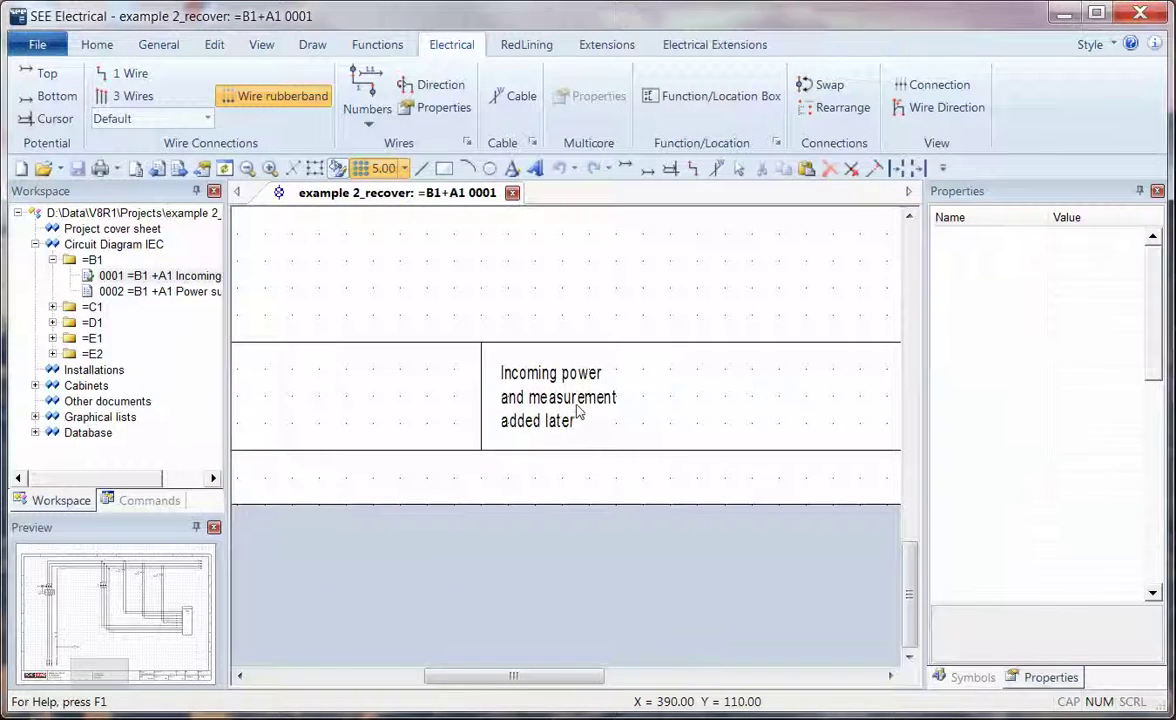
pyautogui.scroll(-5, 567, 441)
pyautogui.scroll(5, 570, 441)
pyautogui.scroll(-1, 564, 441)
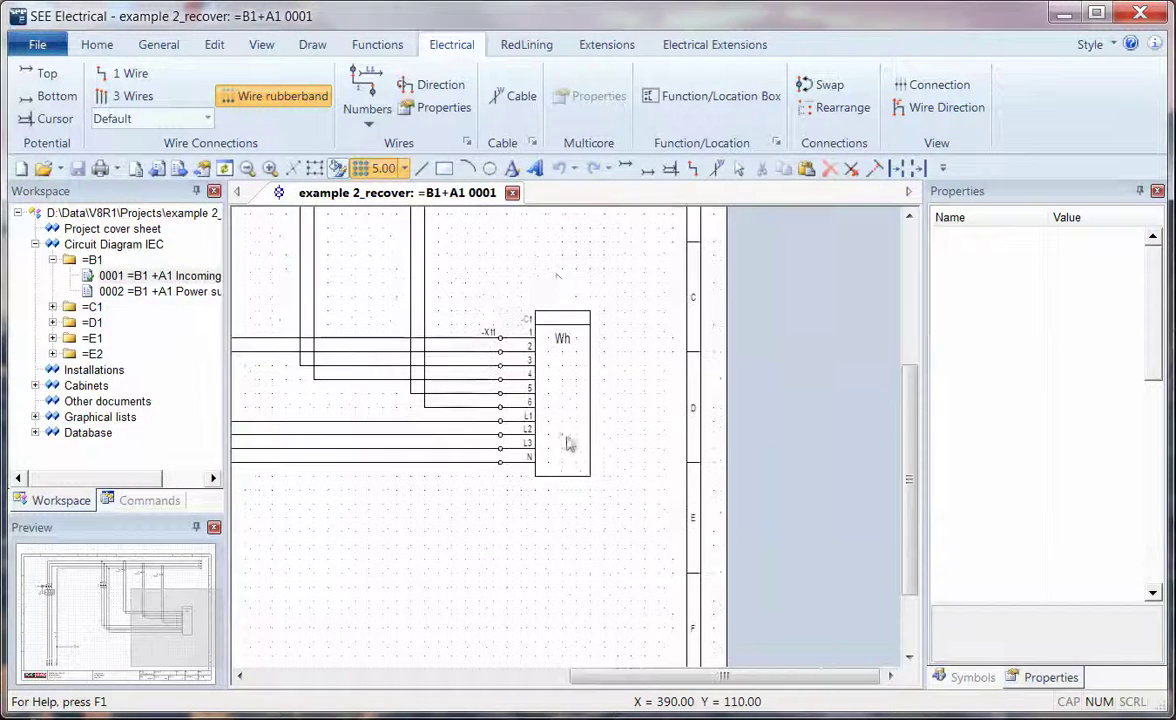